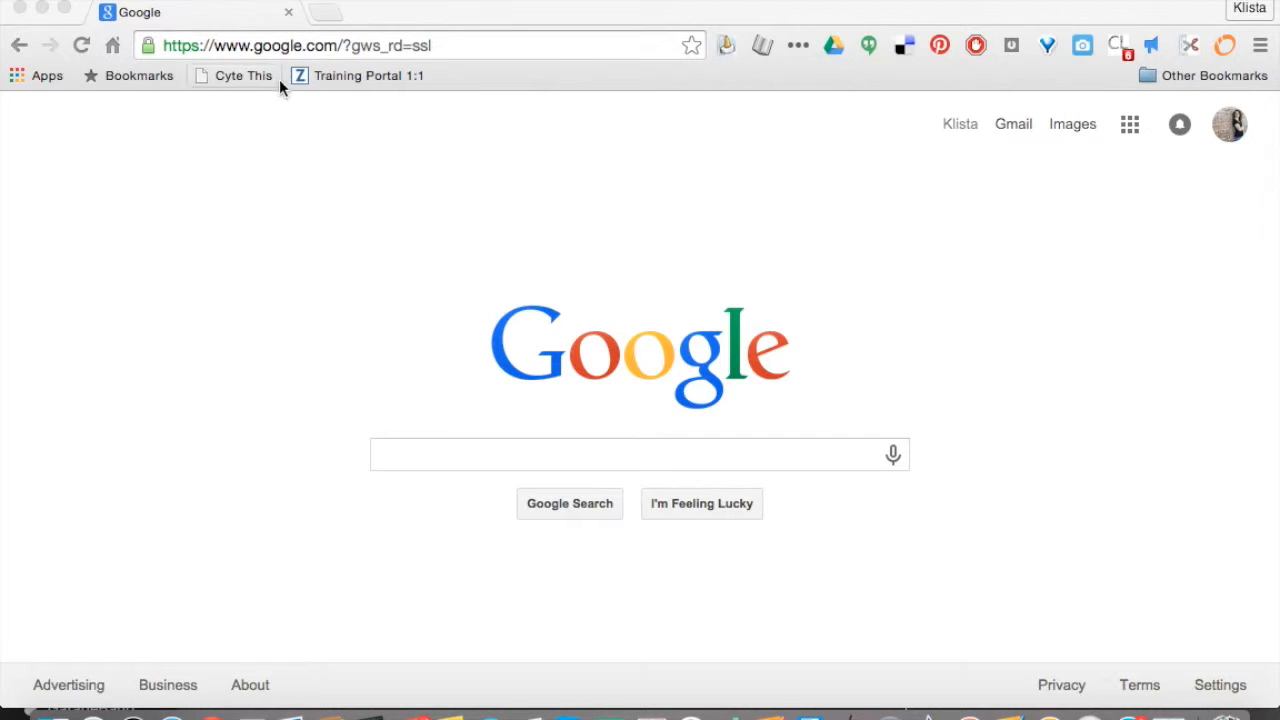
- Open Google Calendar from the Google homepage and bring up its general settings
{"action": "left_click", "coordinate": [1130, 126]}
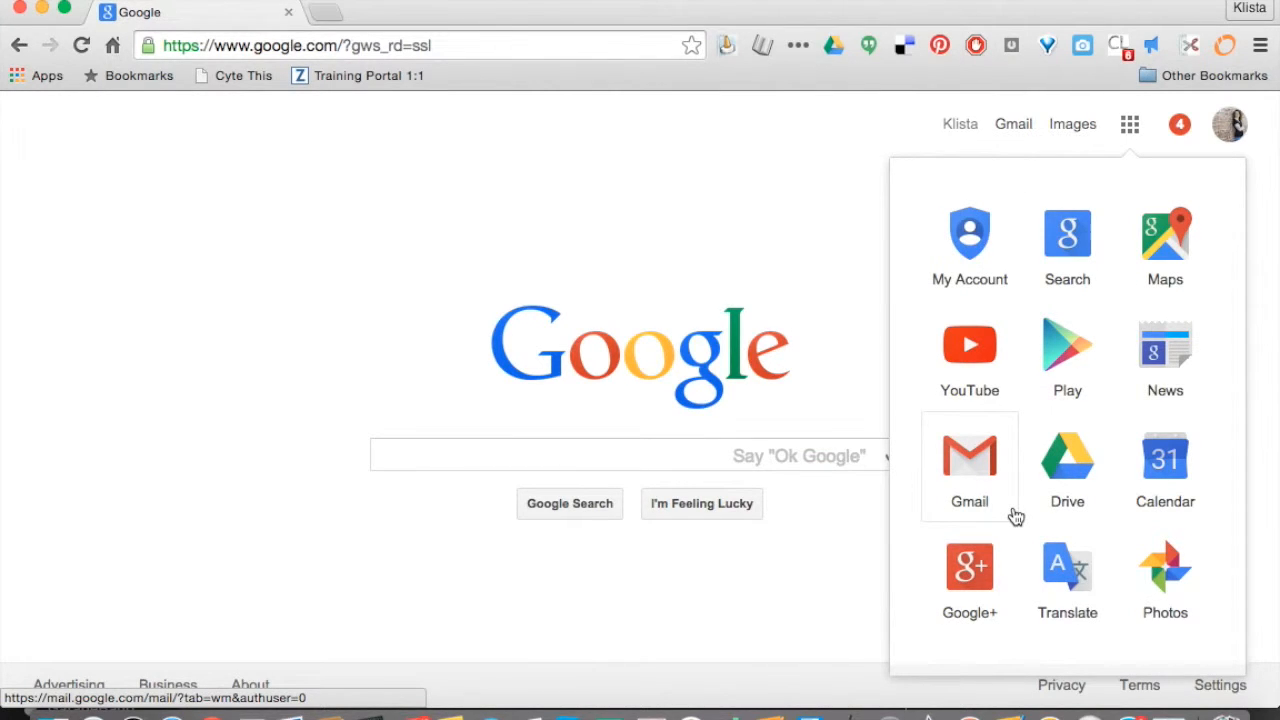
{"action": "left_click", "coordinate": [1150, 472]}
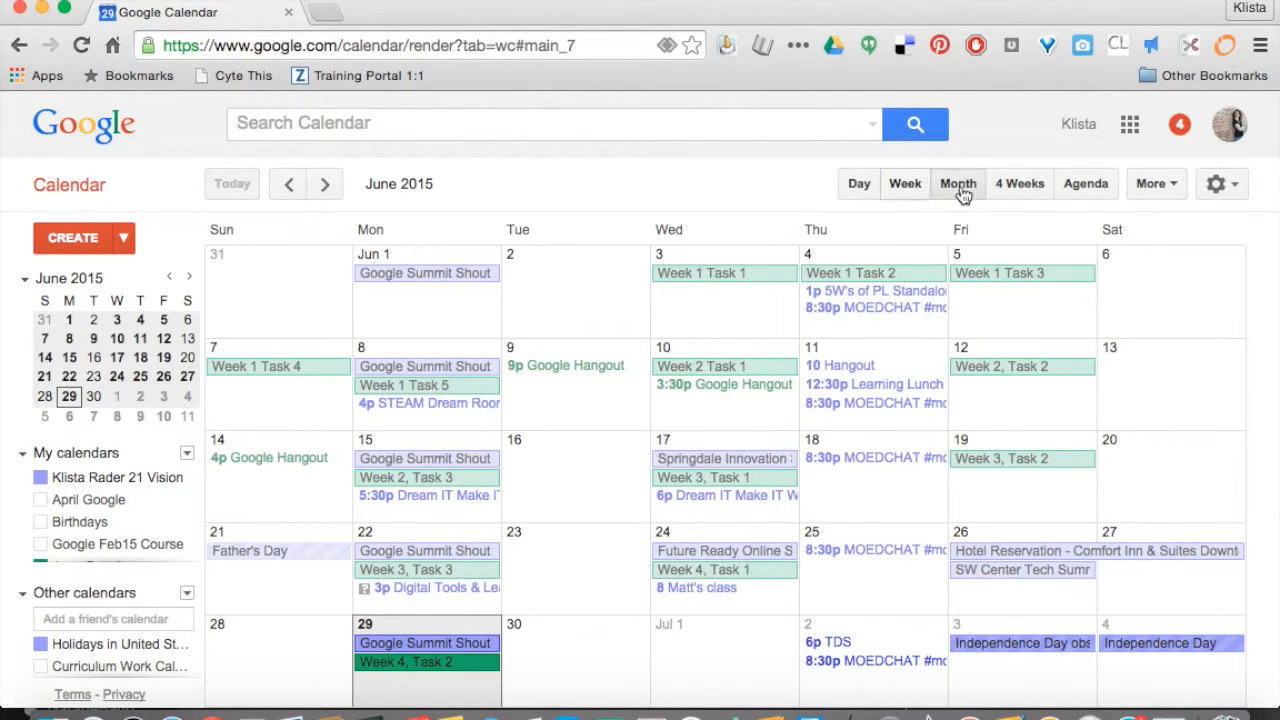
{"action": "left_click", "coordinate": [1237, 192]}
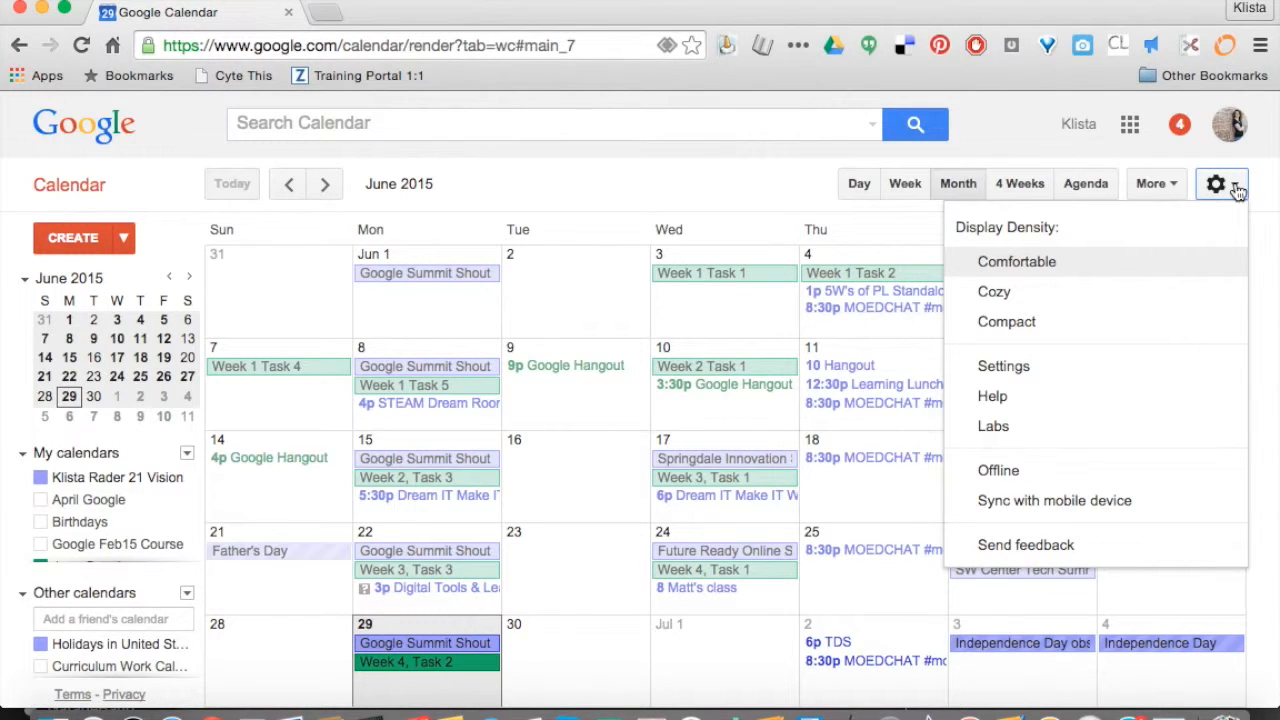
{"action": "left_click", "coordinate": [1008, 367]}
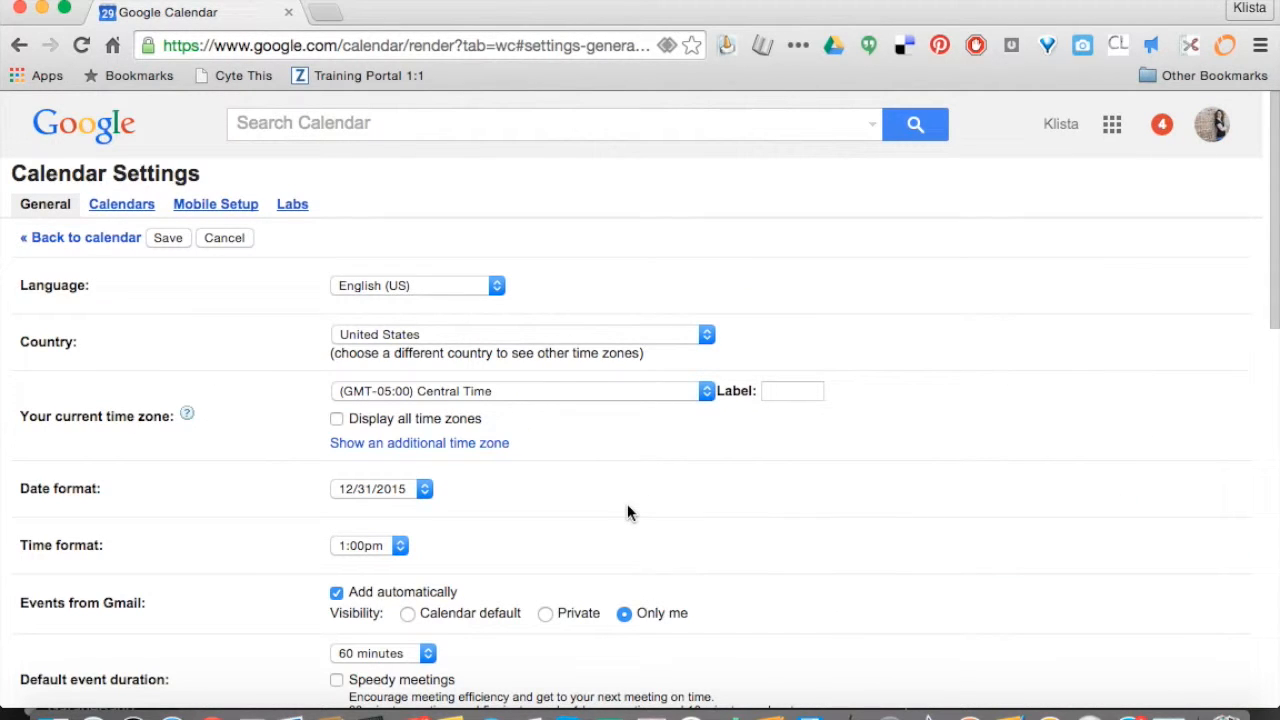
- Choose Month as the default view in the general calendar settings
{"action": "scroll", "coordinate": [627, 508], "scroll_direction": "down", "scroll_amount": 2}
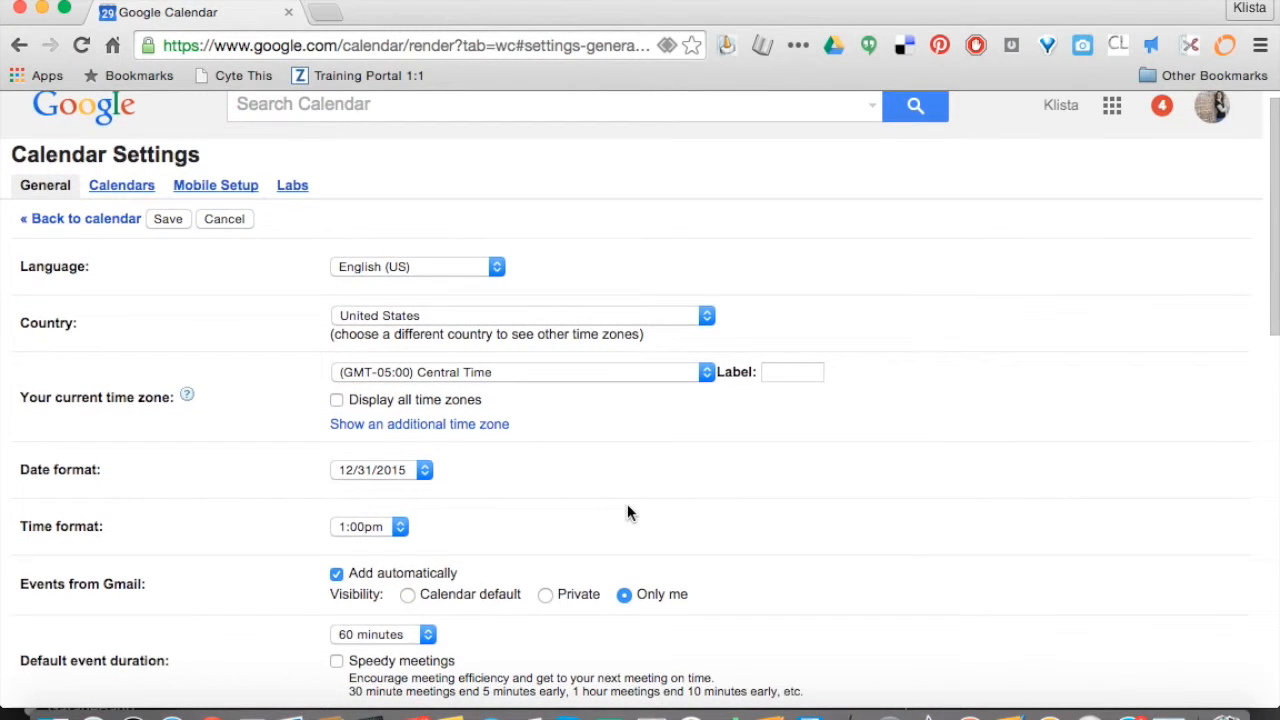
{"action": "scroll", "coordinate": [627, 513], "scroll_direction": "down", "scroll_amount": 4}
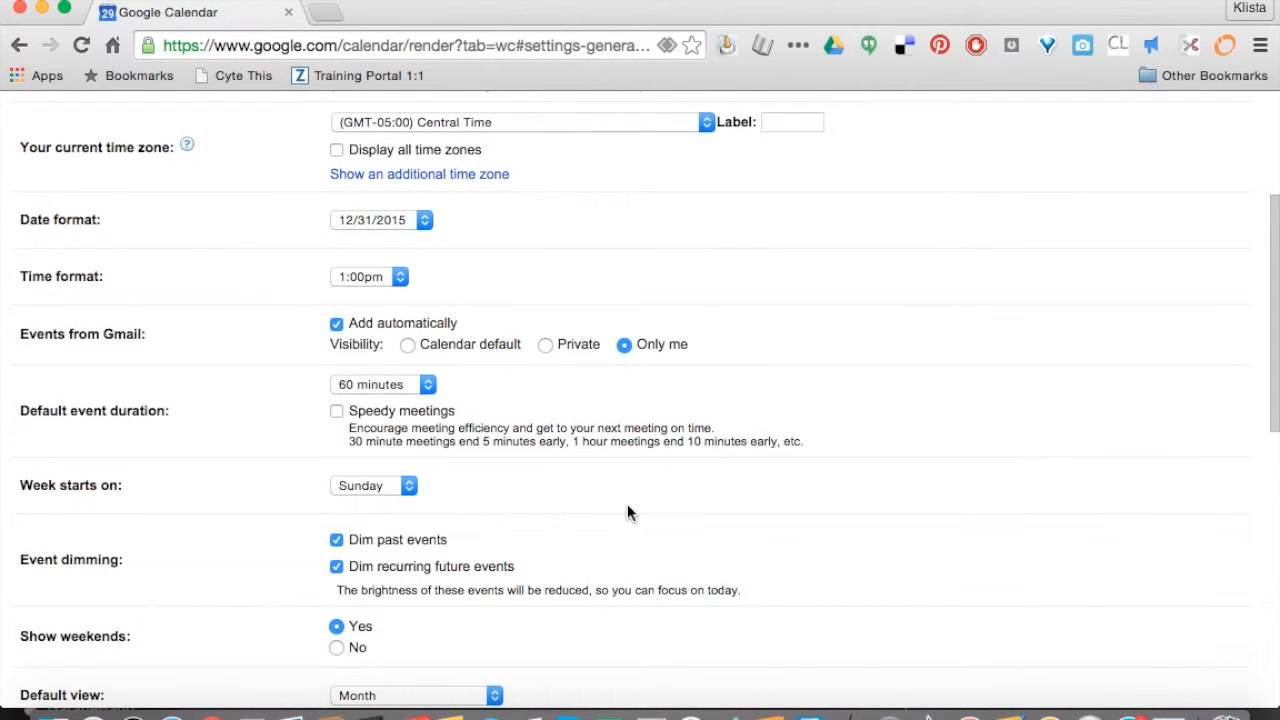
{"action": "scroll", "coordinate": [627, 513], "scroll_direction": "down", "scroll_amount": 2}
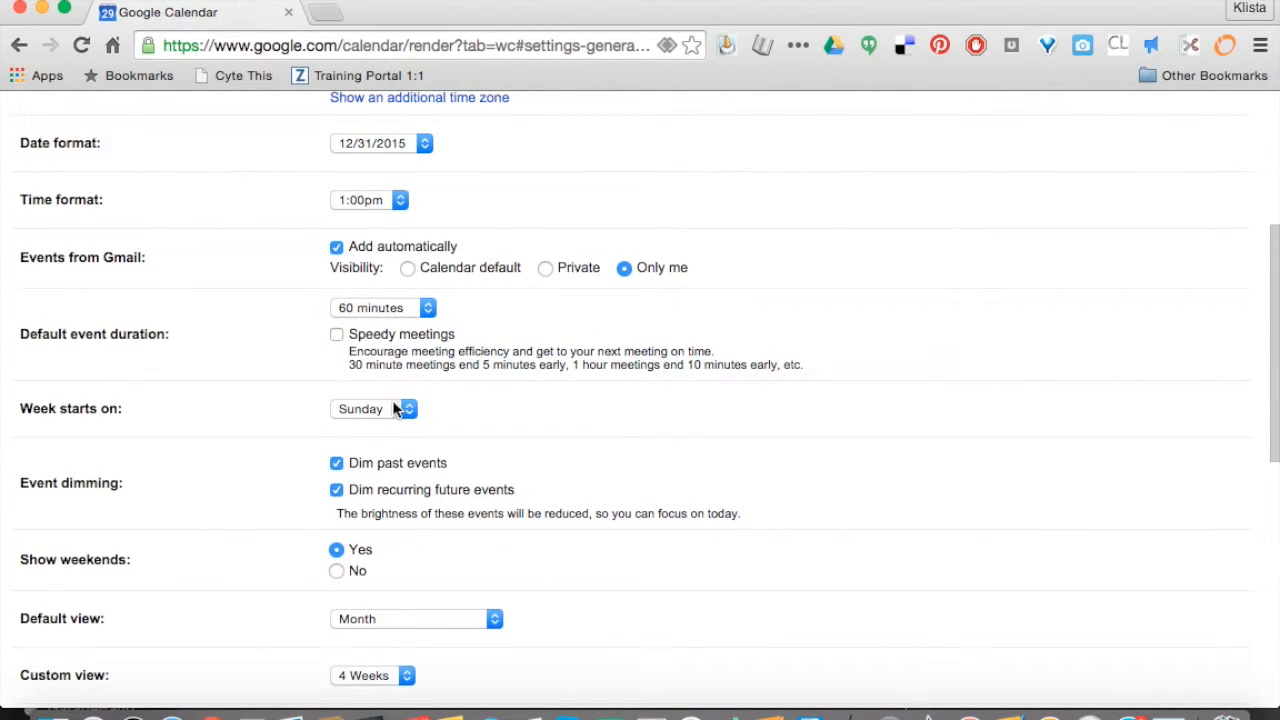
{"action": "scroll", "coordinate": [523, 490], "scroll_direction": "down", "scroll_amount": 2}
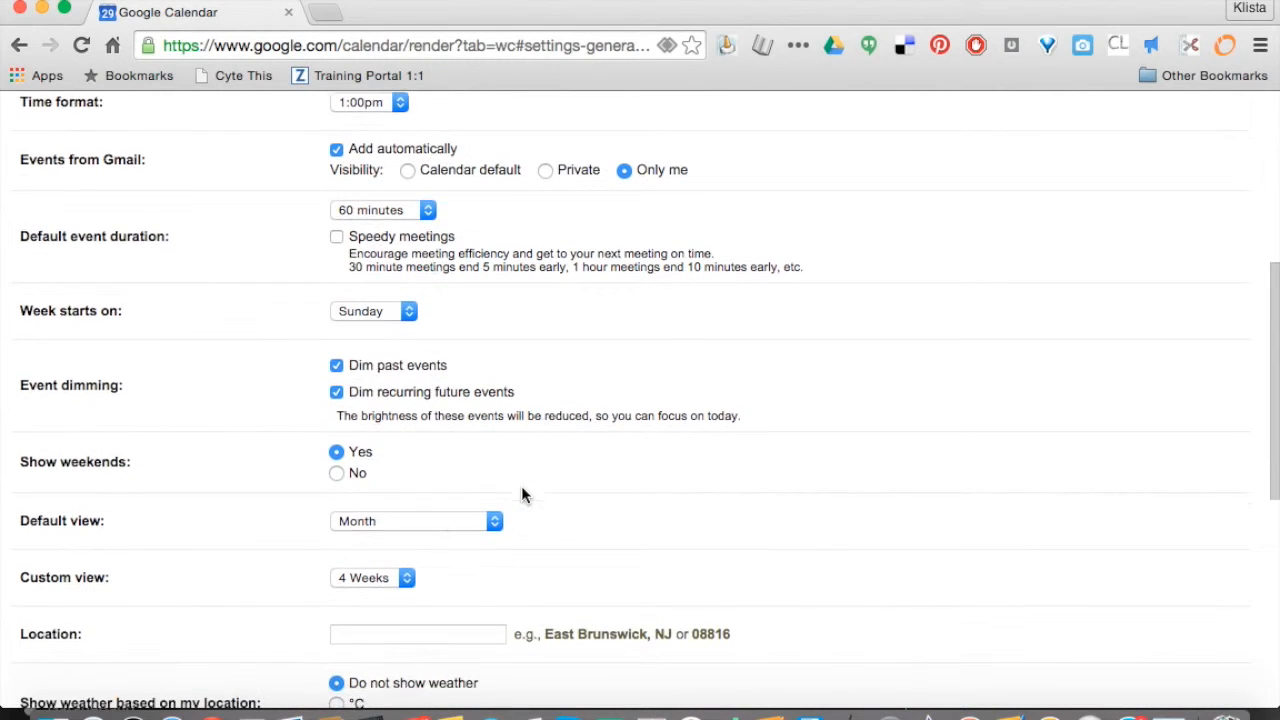
{"action": "left_click", "coordinate": [416, 521]}
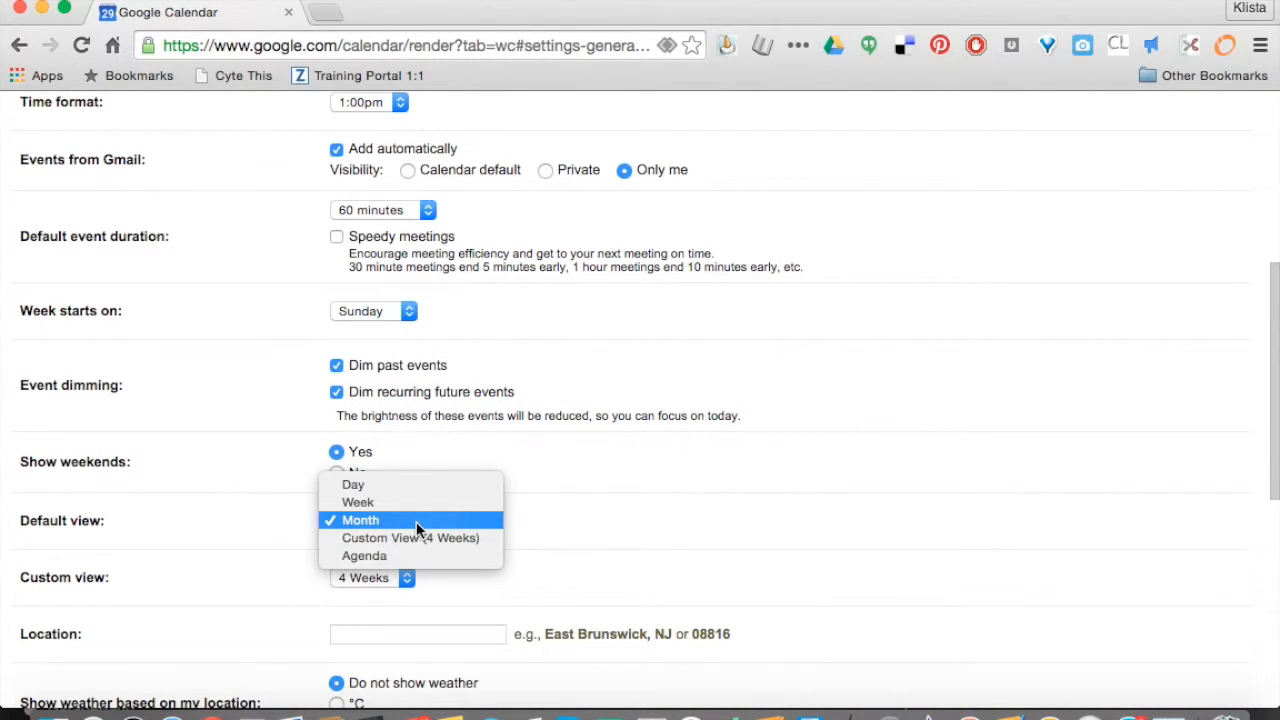
{"action": "left_click", "coordinate": [417, 521]}
- Look over the remaining general settings, from custom view to keyboard shortcuts, and return to the calendar
{"action": "scroll", "coordinate": [529, 527], "scroll_direction": "down", "scroll_amount": 4}
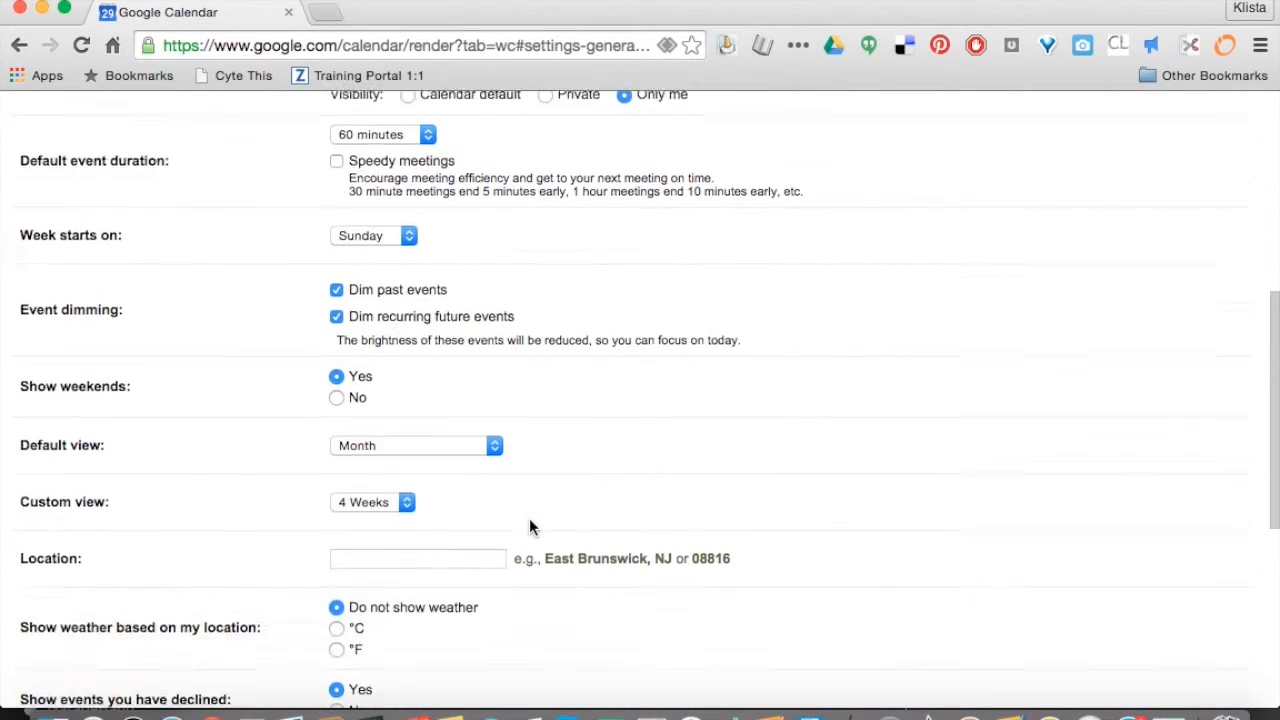
{"action": "scroll", "coordinate": [530, 520], "scroll_direction": "down", "scroll_amount": 4}
{"action": "scroll", "coordinate": [530, 520], "scroll_direction": "up", "scroll_amount": 15}
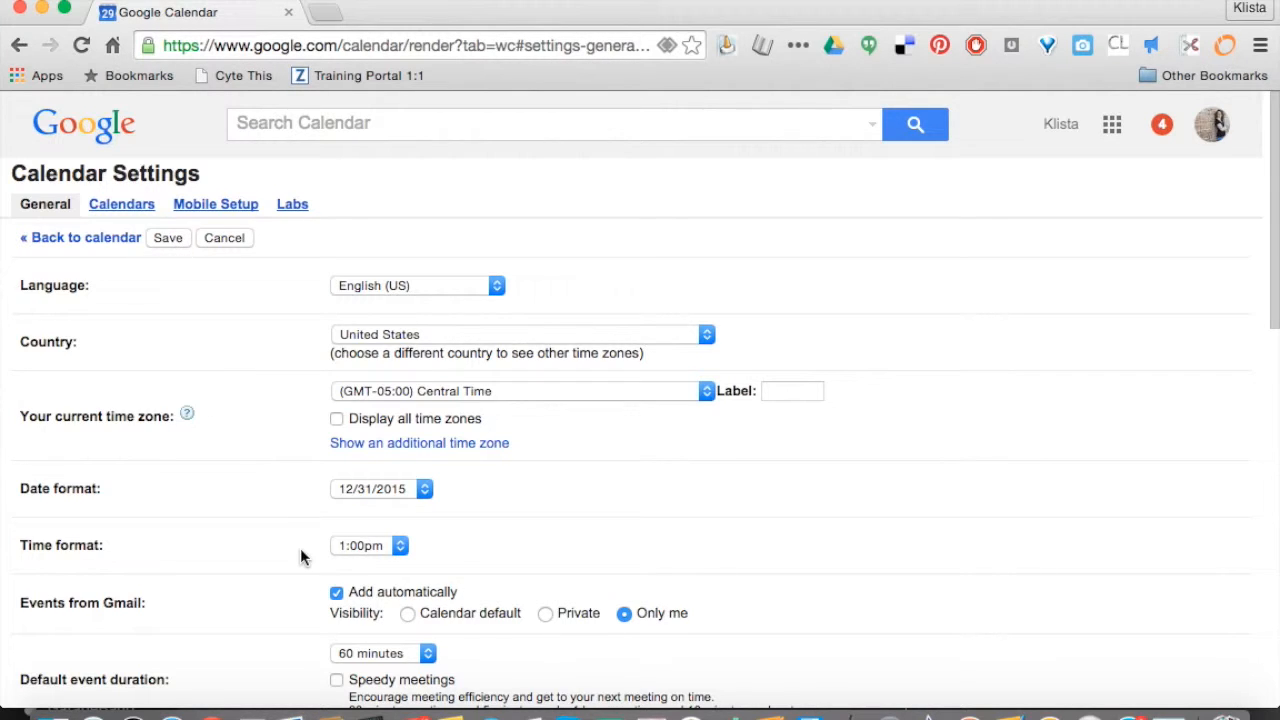
{"action": "scroll", "coordinate": [300, 548], "scroll_direction": "down", "scroll_amount": 10}
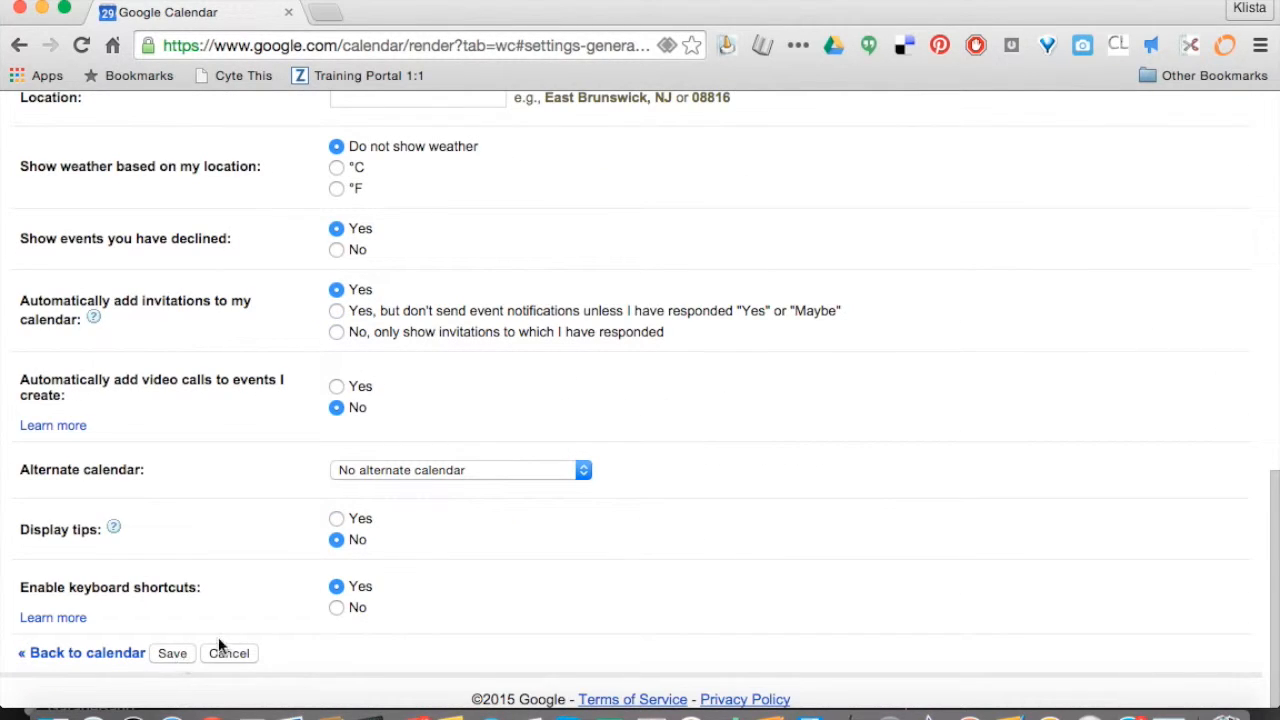
{"action": "left_click", "coordinate": [96, 655]}
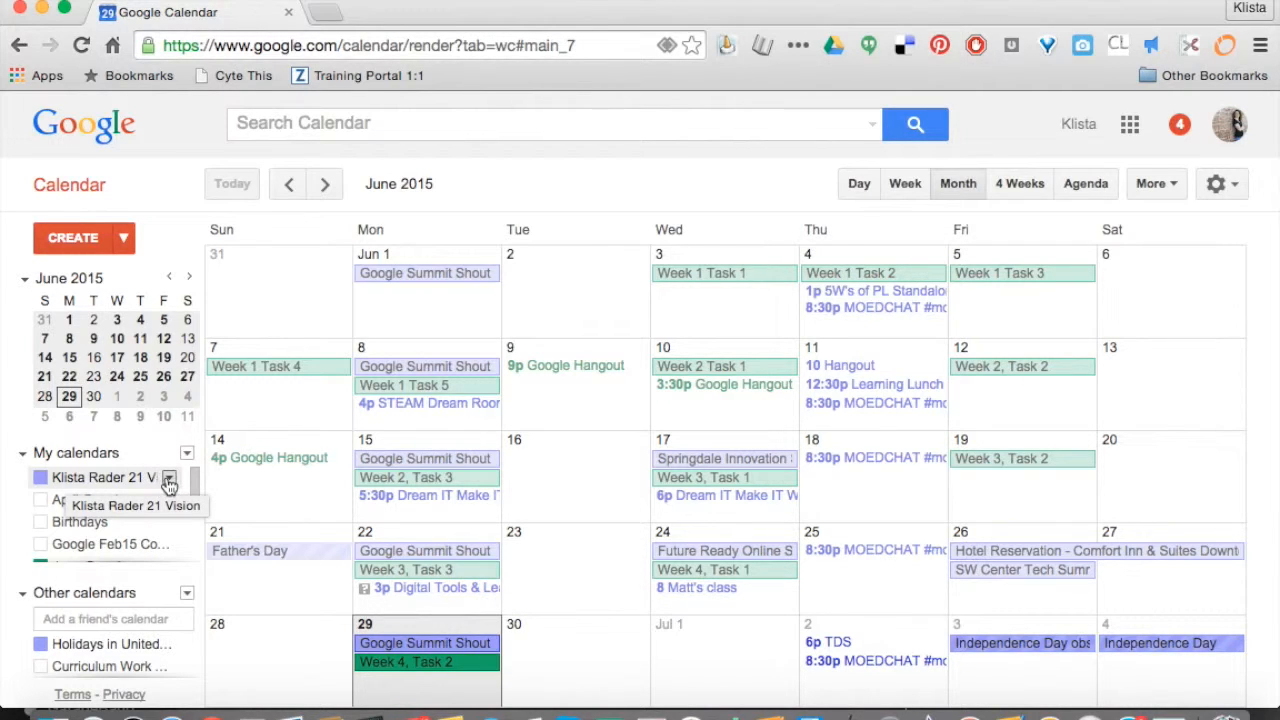
- Open the primary calendar's settings and remove "21 Vision" from the calendar name
{"action": "left_click", "coordinate": [170, 479]}
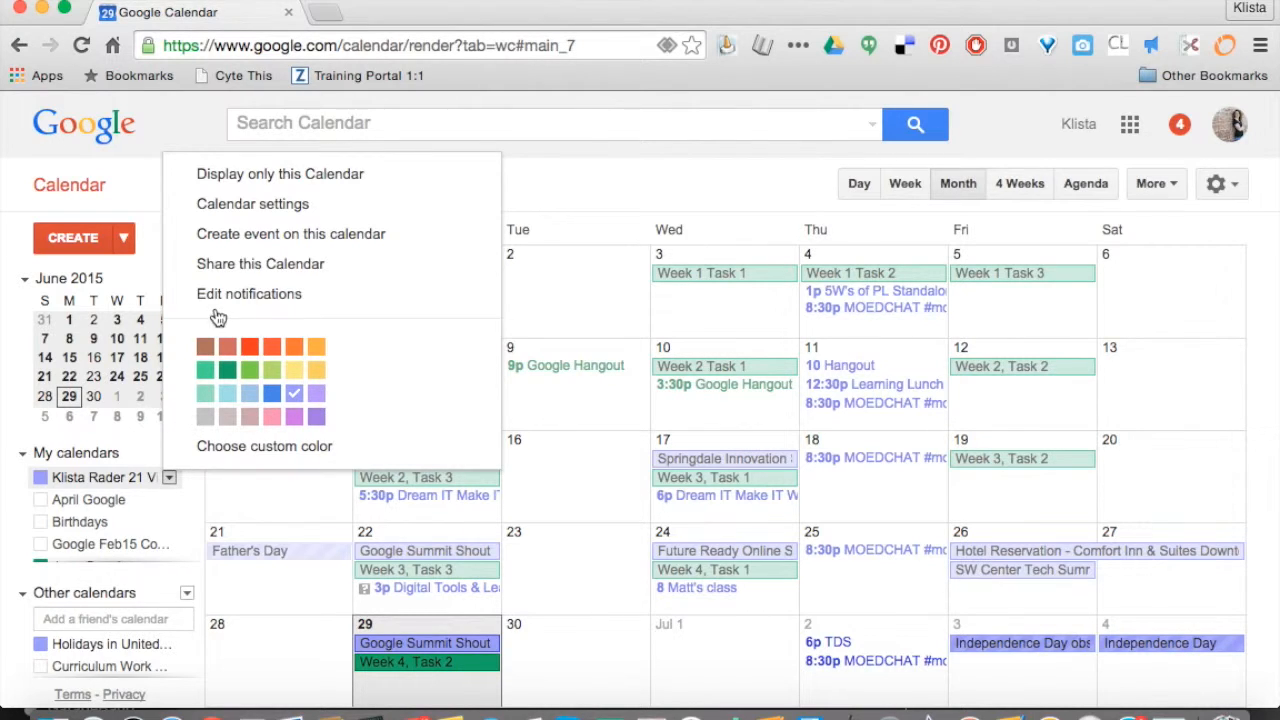
{"action": "left_click", "coordinate": [265, 205]}
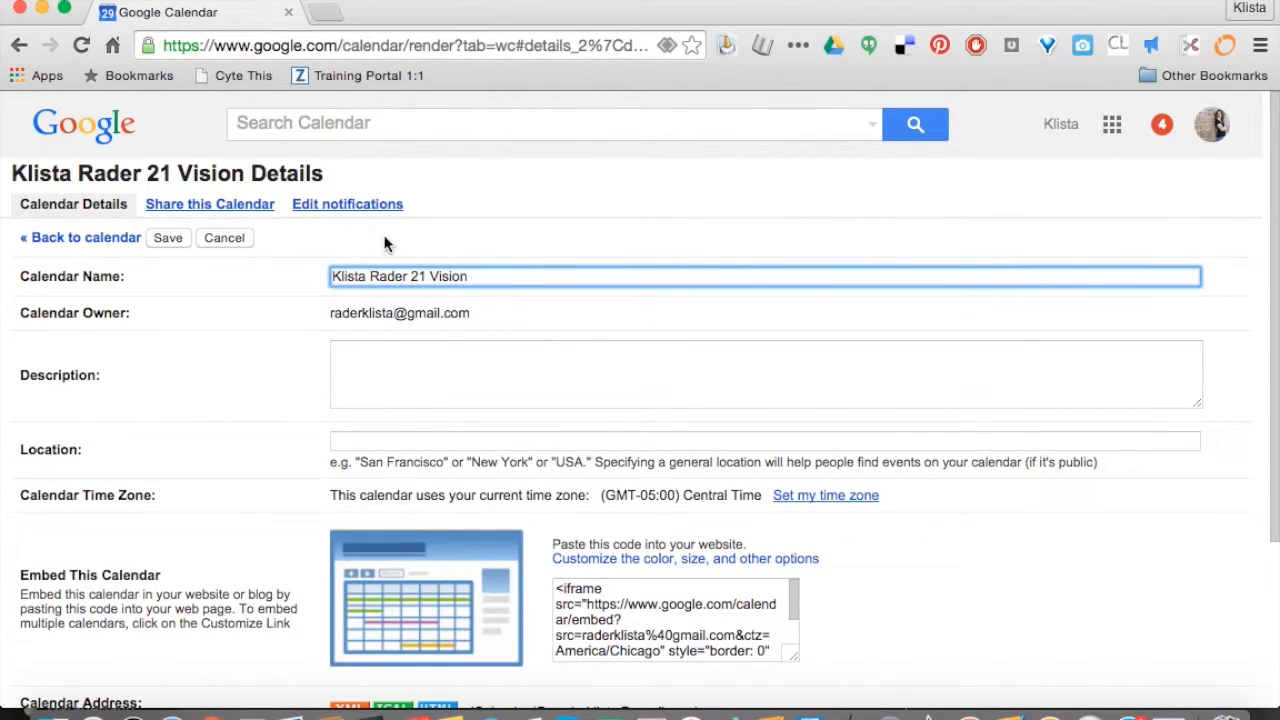
{"action": "left_click_drag", "start_coordinate": [476, 276], "coordinate": [403, 268]}
{"action": "key", "text": "BackSpace"}
{"action": "left_click", "coordinate": [120, 238]}
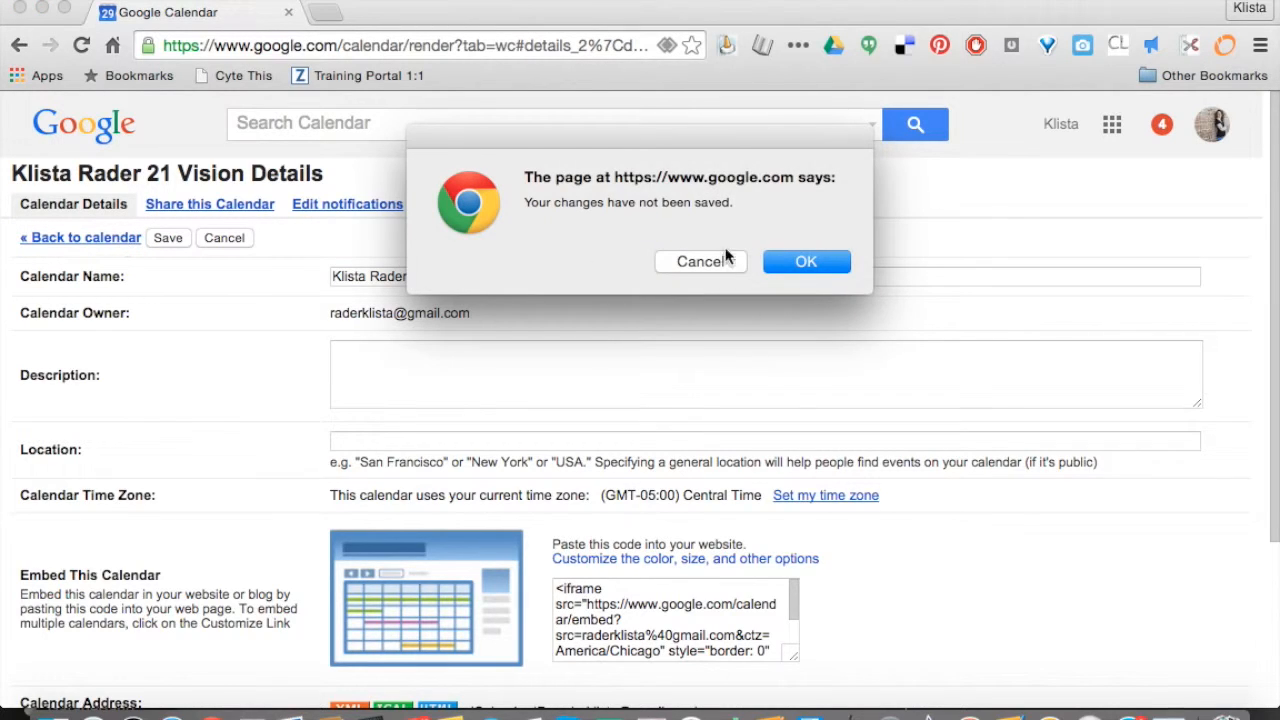
{"action": "left_click", "coordinate": [699, 264]}
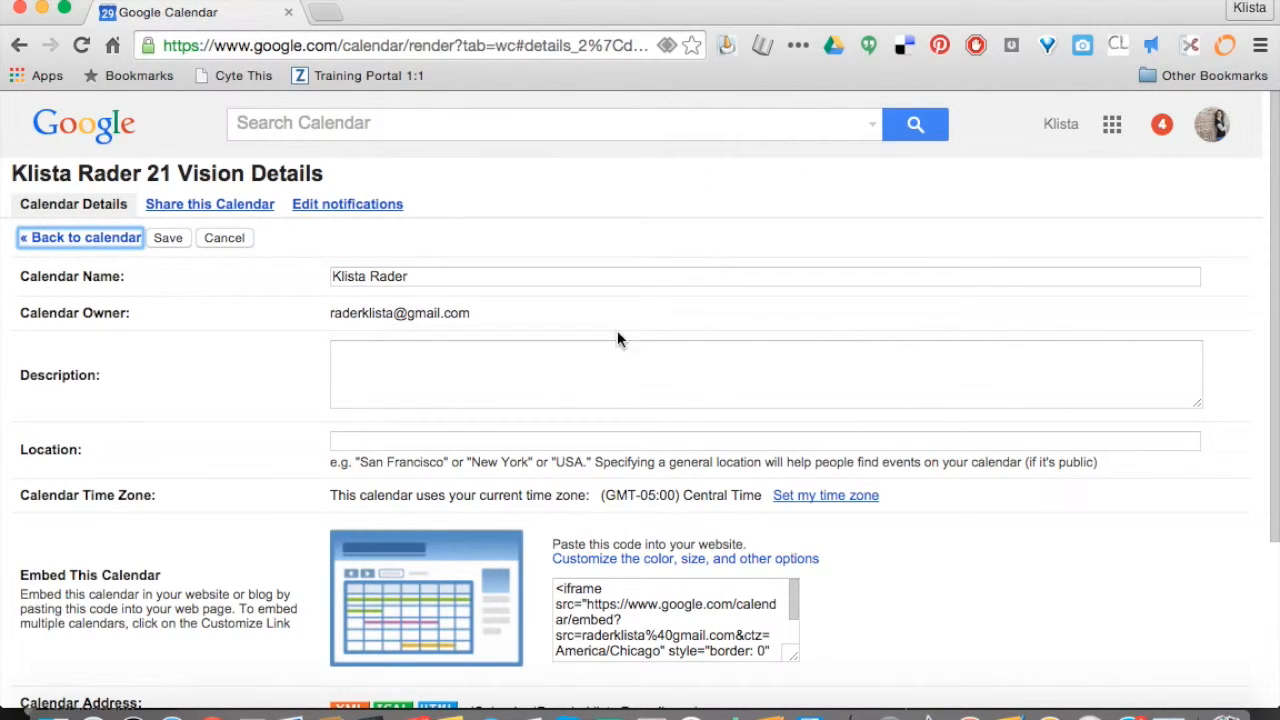
- Add "21 Vision" back to the end of the primary calendar's name and save the calendar details
{"action": "left_click", "coordinate": [437, 274]}
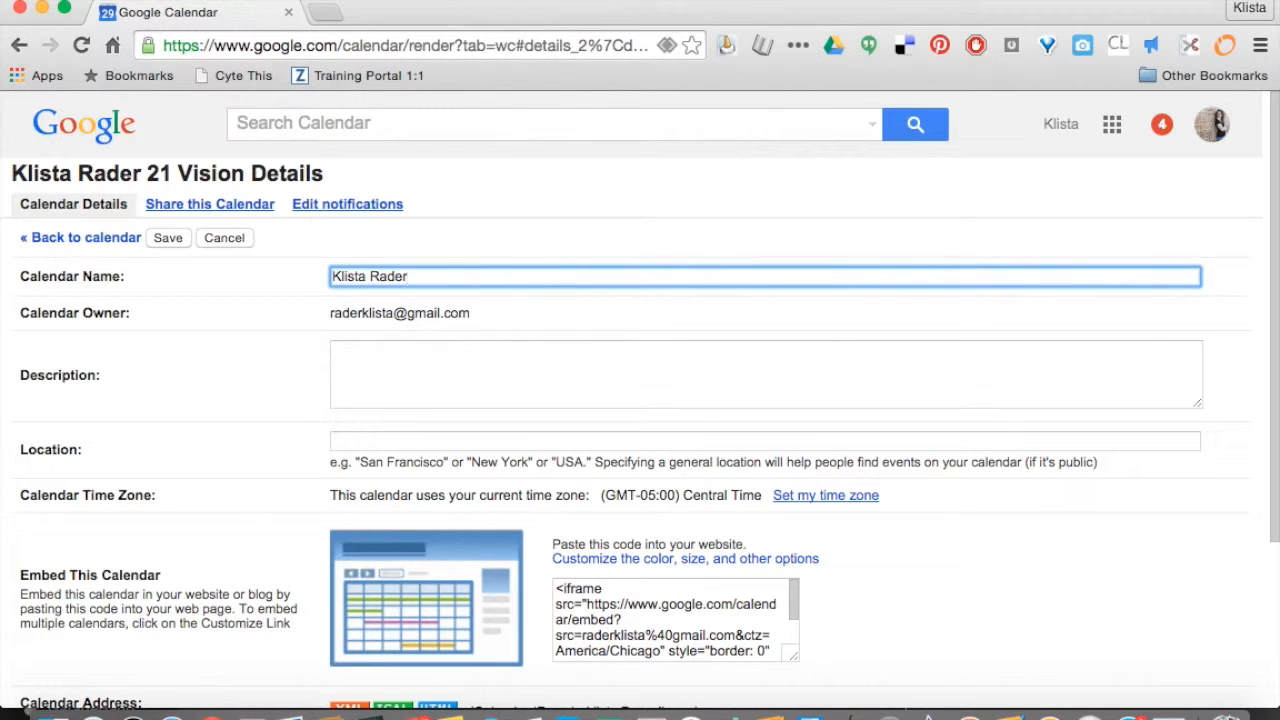
{"action": "type", "text": "21 Vision"}
{"action": "left_click", "coordinate": [166, 240]}
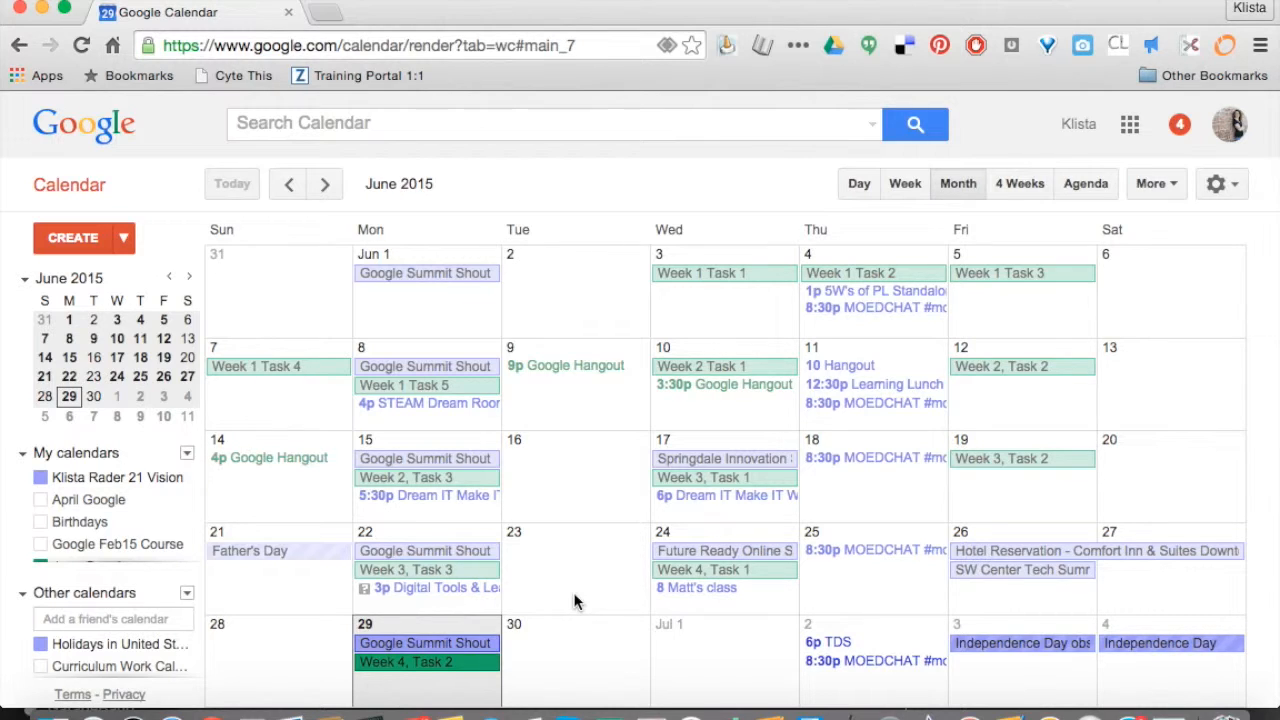
{"action": "scroll", "coordinate": [137, 525], "scroll_direction": "down", "scroll_amount": 3}
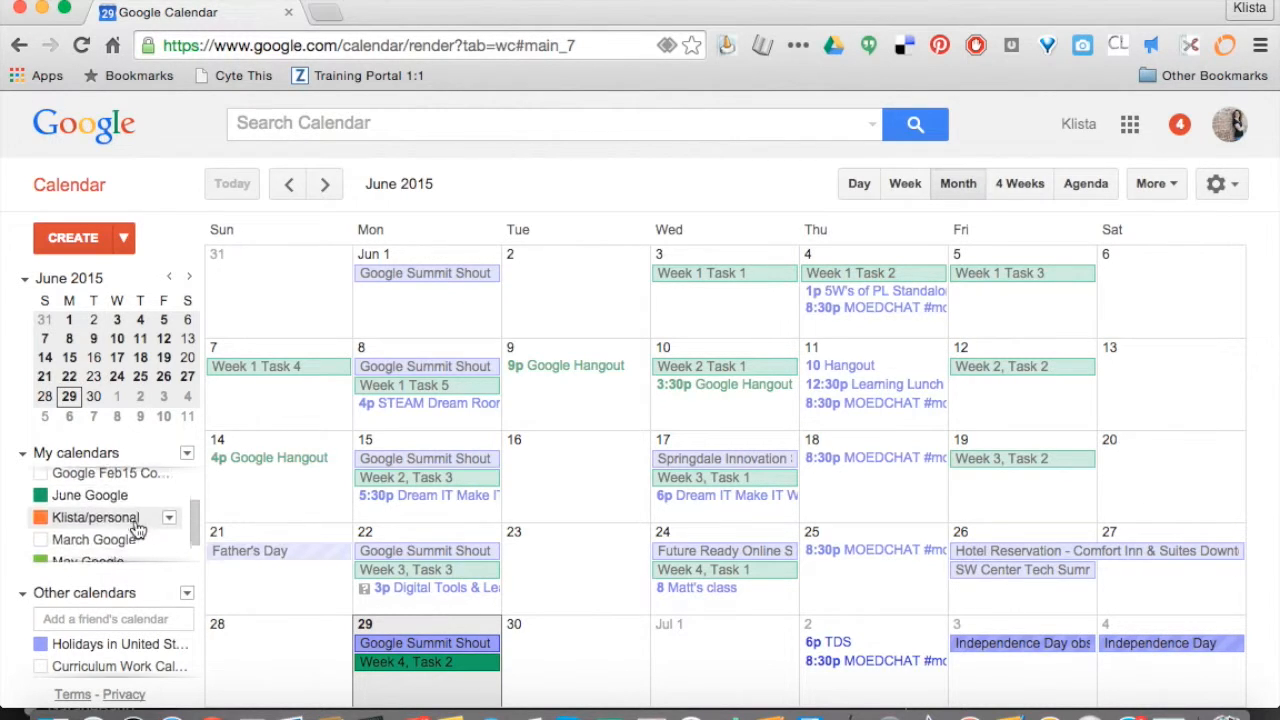
{"action": "scroll", "coordinate": [137, 527], "scroll_direction": "down", "scroll_amount": 1}
{"action": "scroll", "coordinate": [137, 528], "scroll_direction": "up", "scroll_amount": 4}
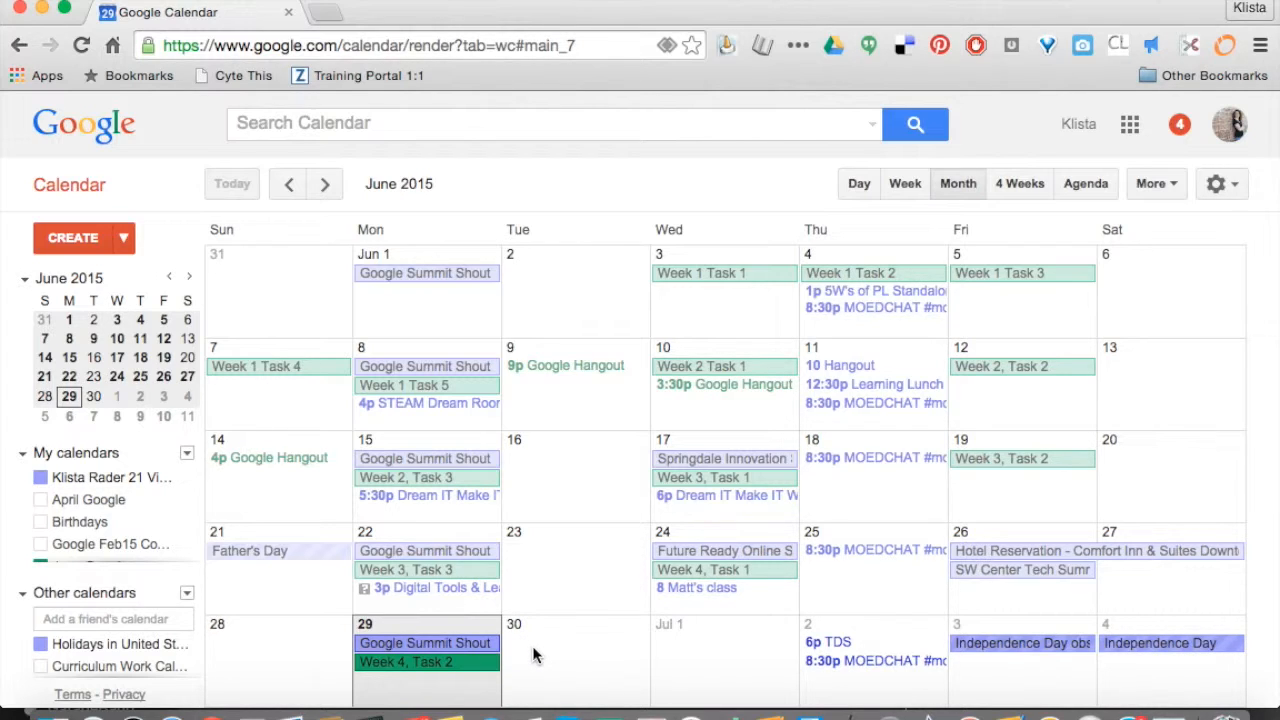
- Create a "1pm Webinar" event on Tuesday, June 30, in the primary 21 Vision calendar
{"action": "left_click", "coordinate": [533, 654]}
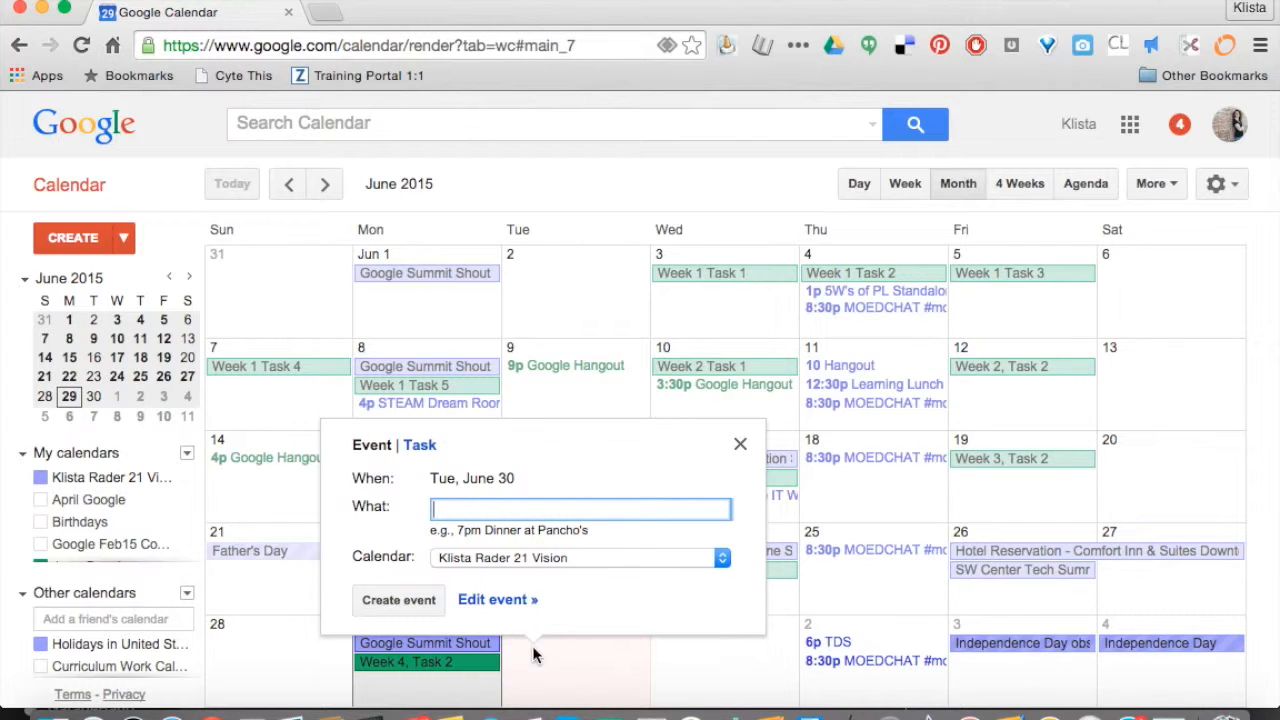
{"action": "type", "text": "1pm Webinar"}
{"action": "left_click", "coordinate": [529, 557]}
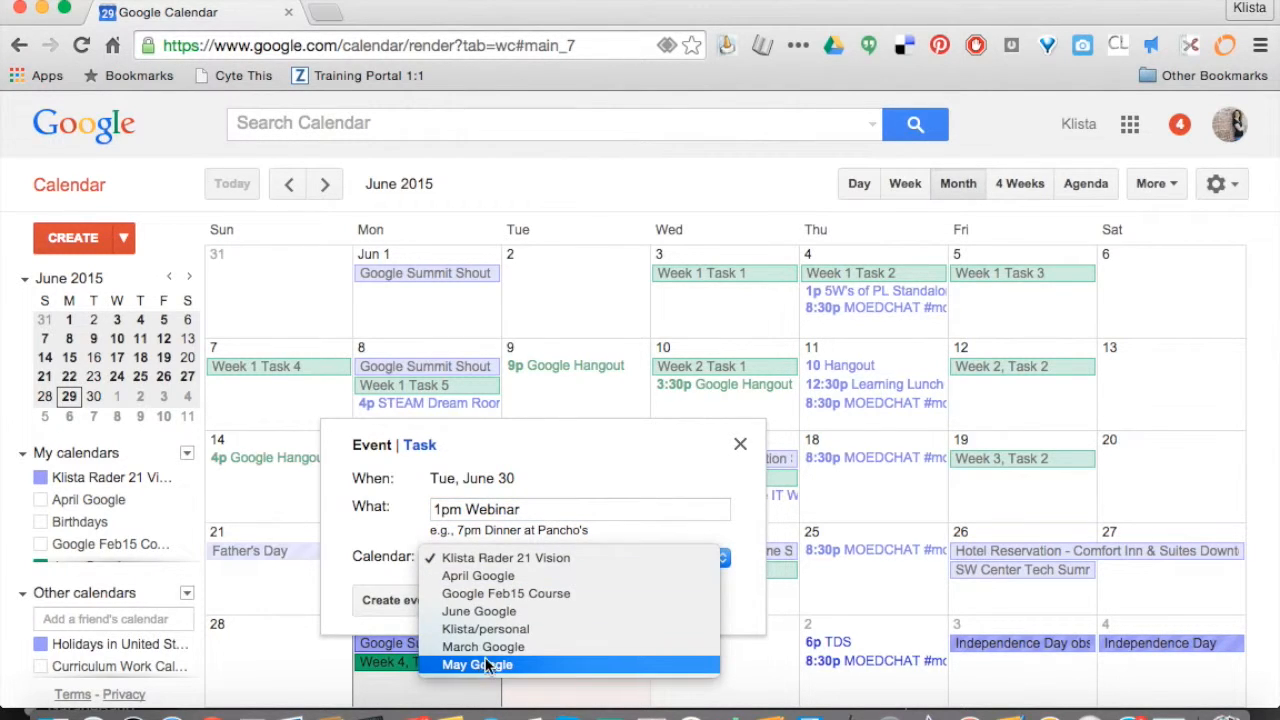
{"action": "left_click", "coordinate": [498, 557]}
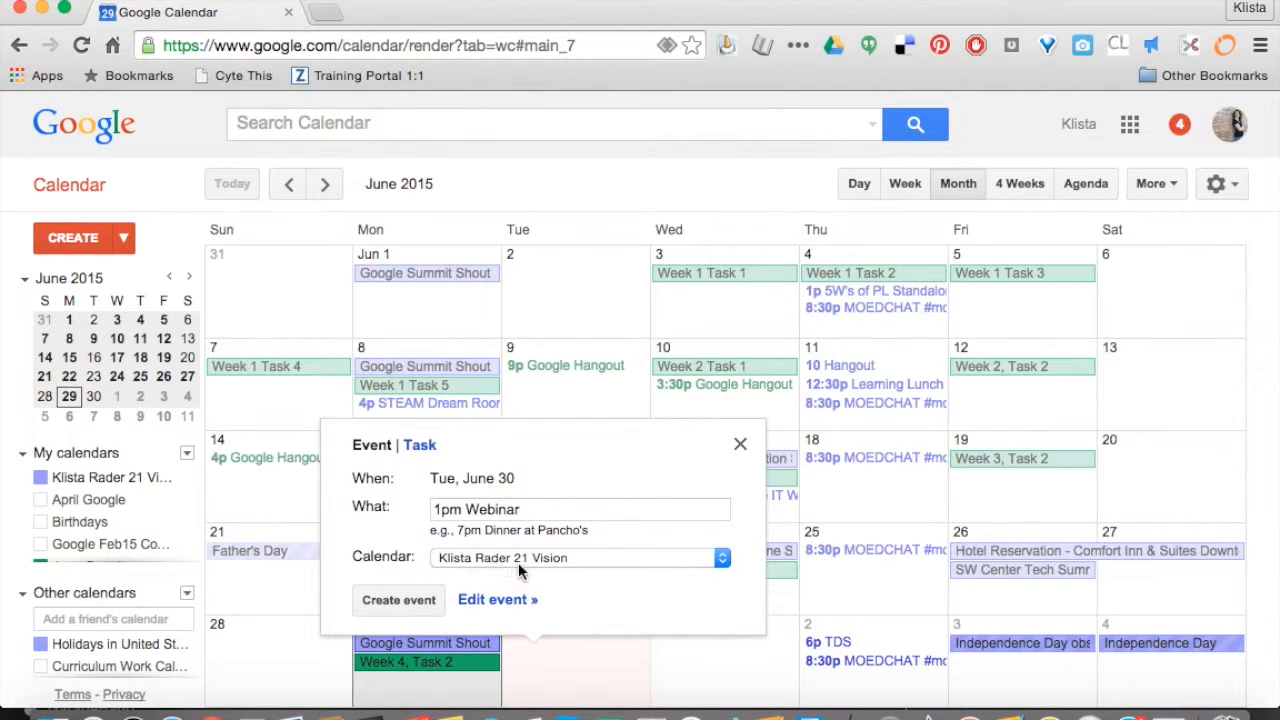
{"action": "left_click", "coordinate": [425, 601]}
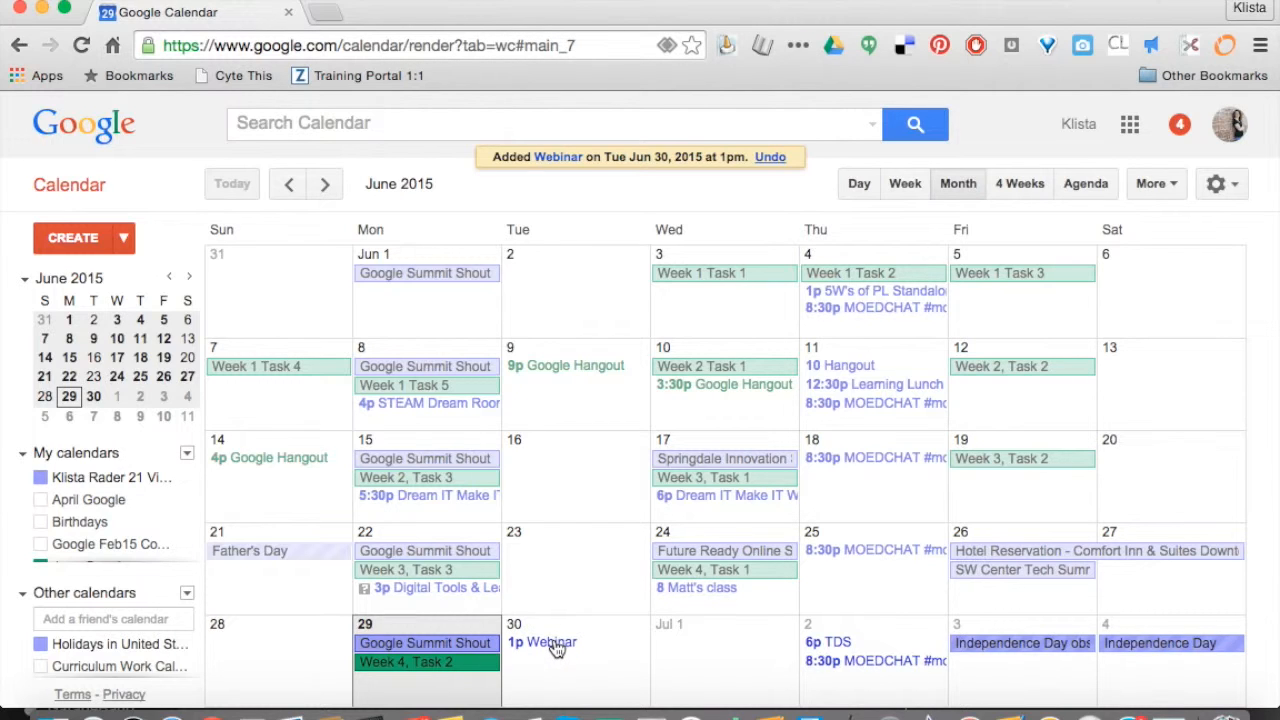
- Open the Webinar event on June 30 for editing and set its location to Room 128
{"action": "left_click", "coordinate": [553, 645]}
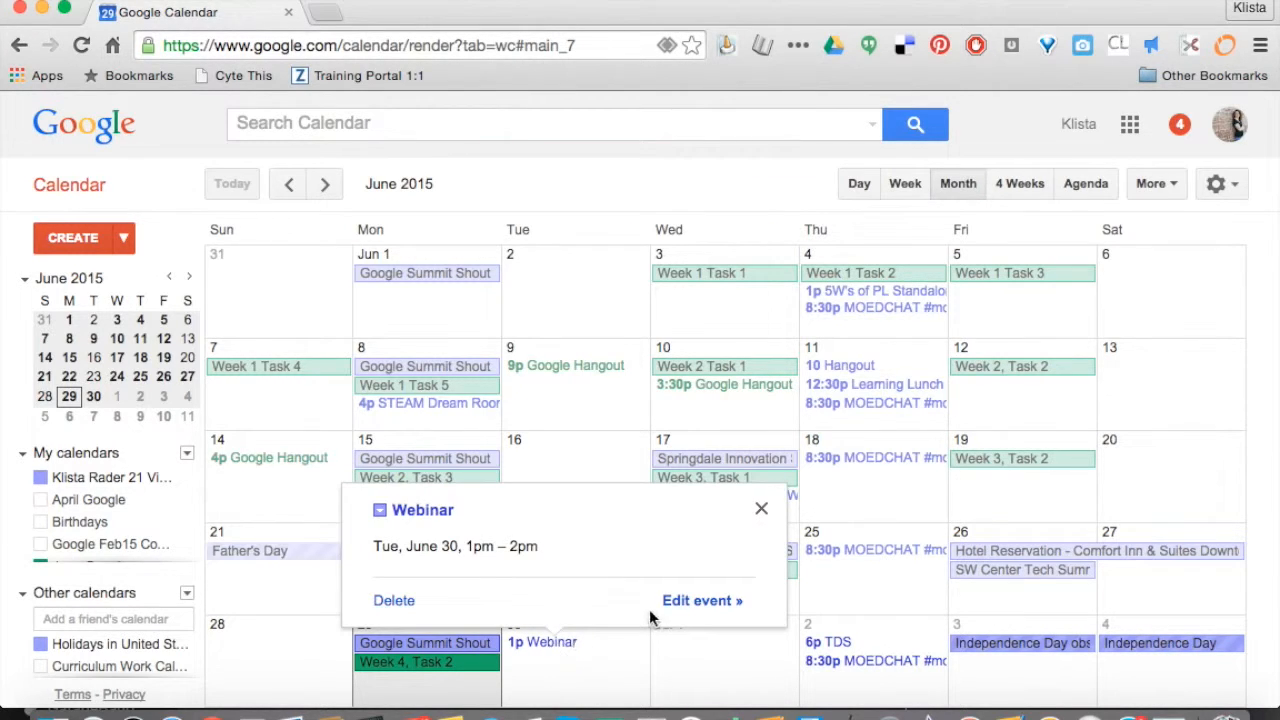
{"action": "left_click", "coordinate": [702, 601]}
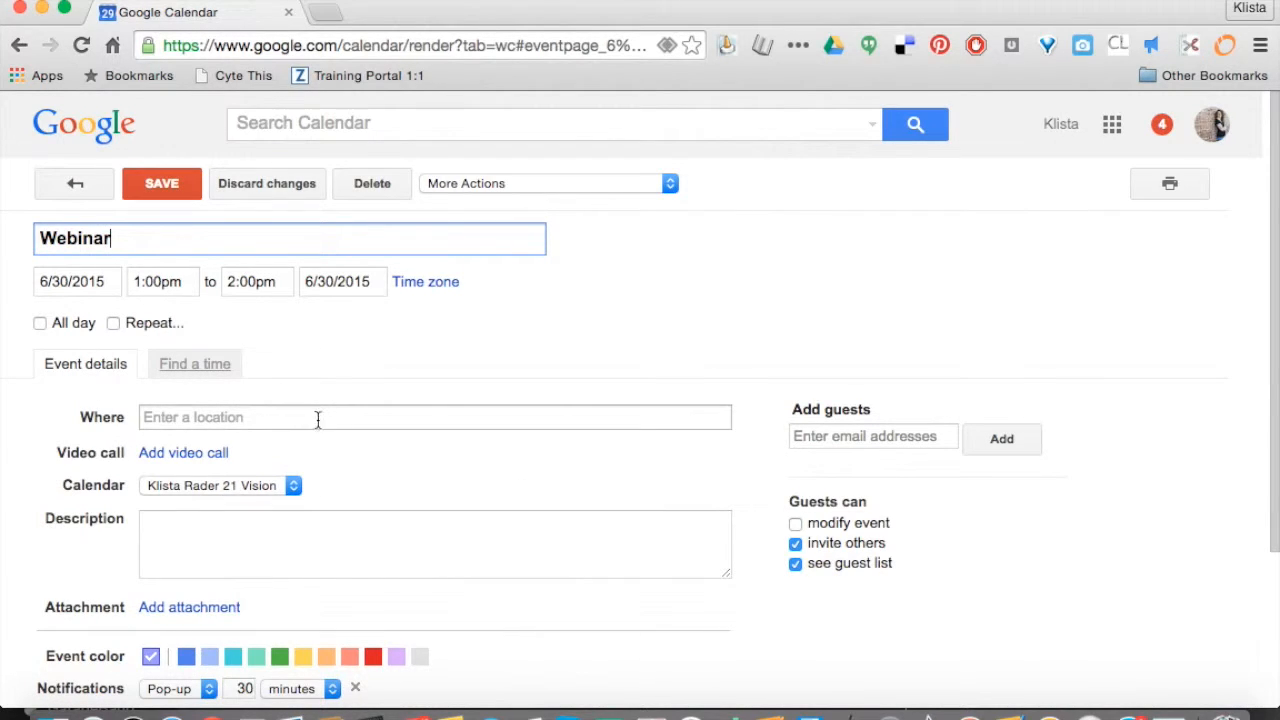
{"action": "left_click", "coordinate": [235, 419]}
{"action": "type", "text": "Room 128"}
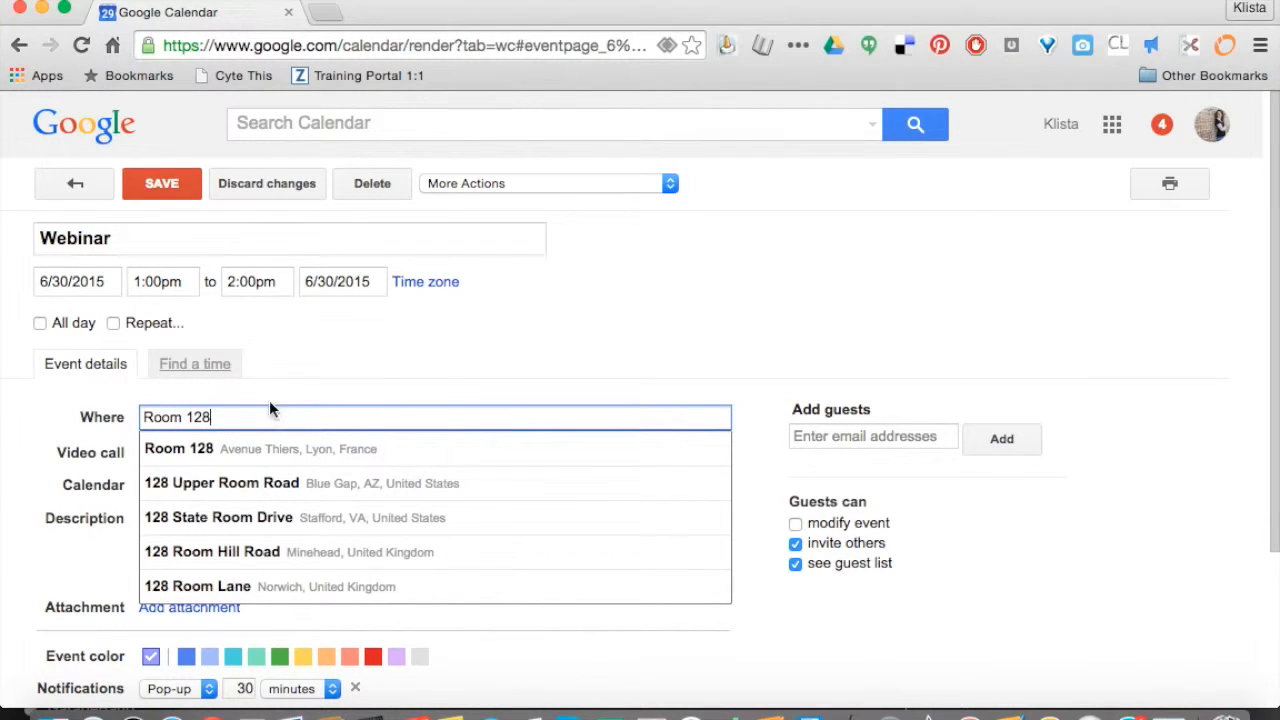
{"action": "left_click", "coordinate": [331, 378]}
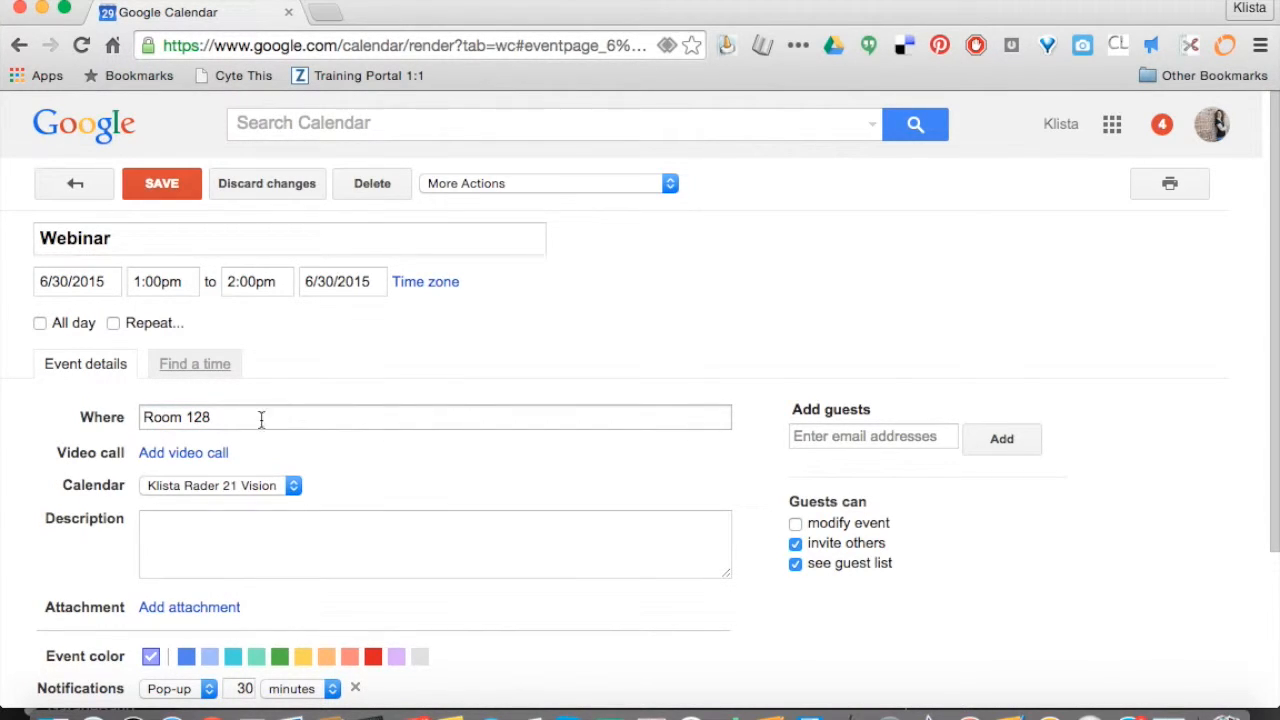
- Attach the Parent Letter document from Google Drive to the Webinar event
{"action": "left_click", "coordinate": [174, 544]}
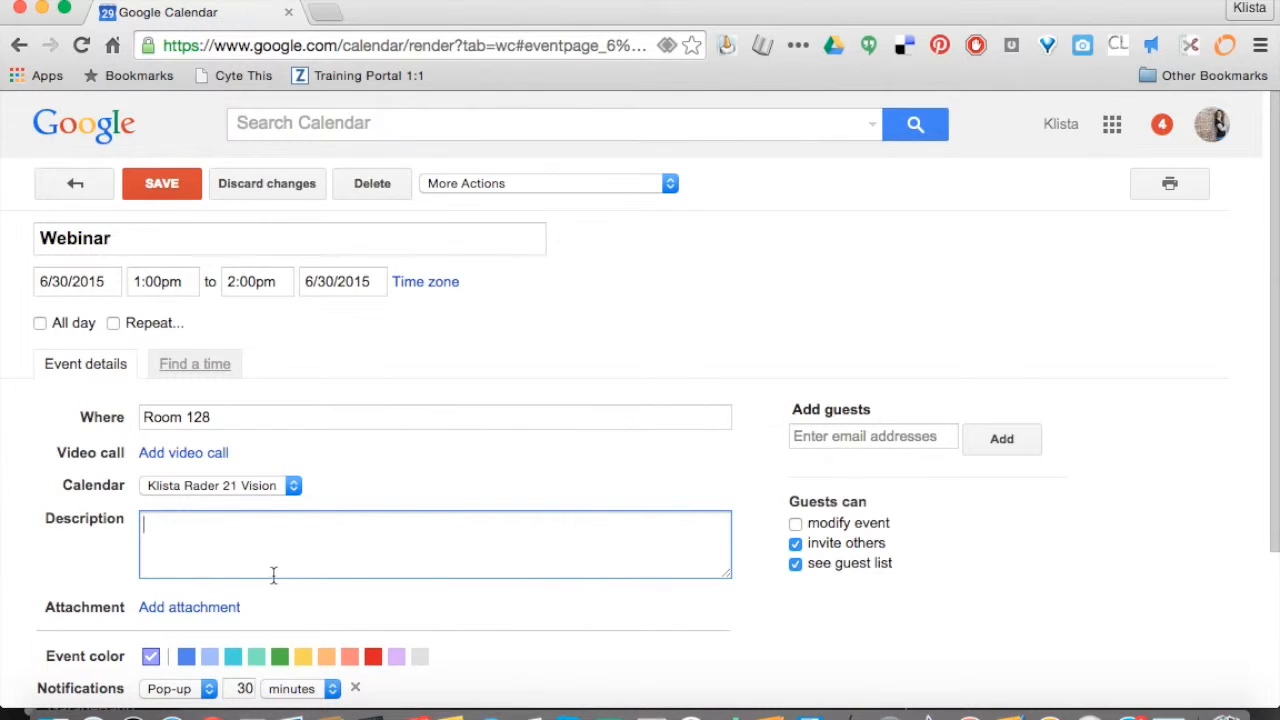
{"action": "scroll", "coordinate": [274, 574], "scroll_direction": "down", "scroll_amount": 1}
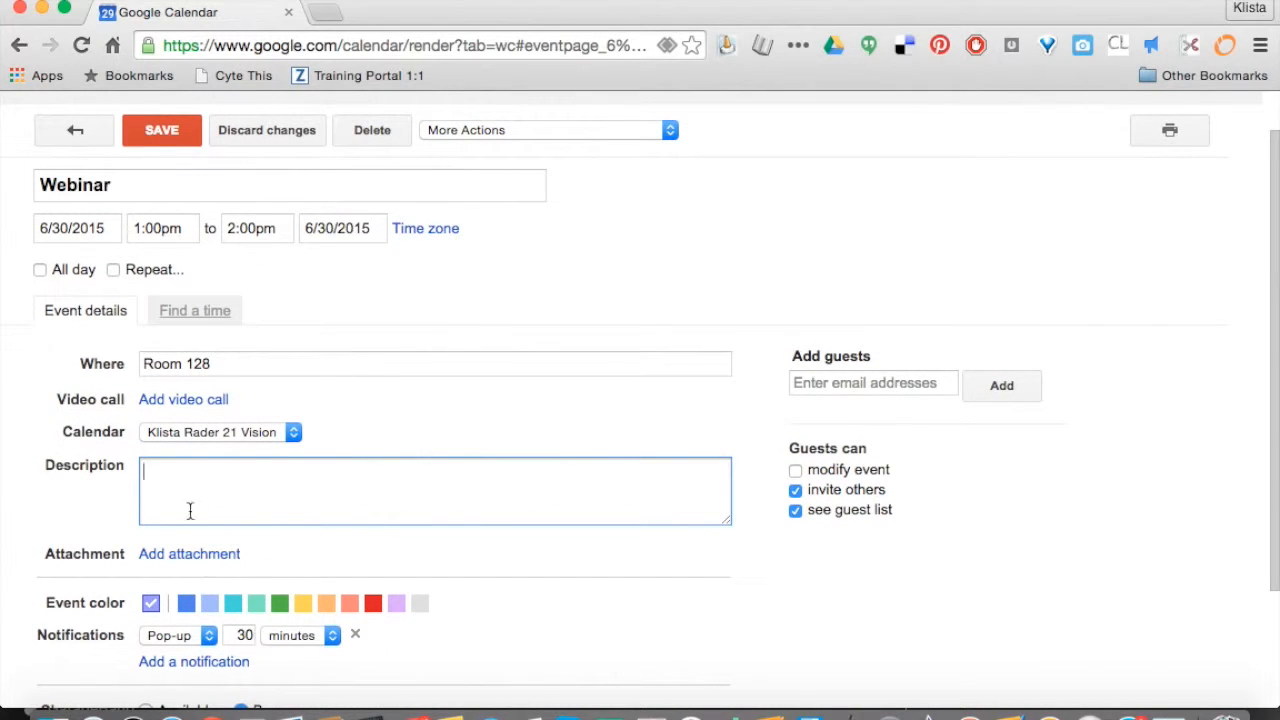
{"action": "left_click", "coordinate": [227, 566]}
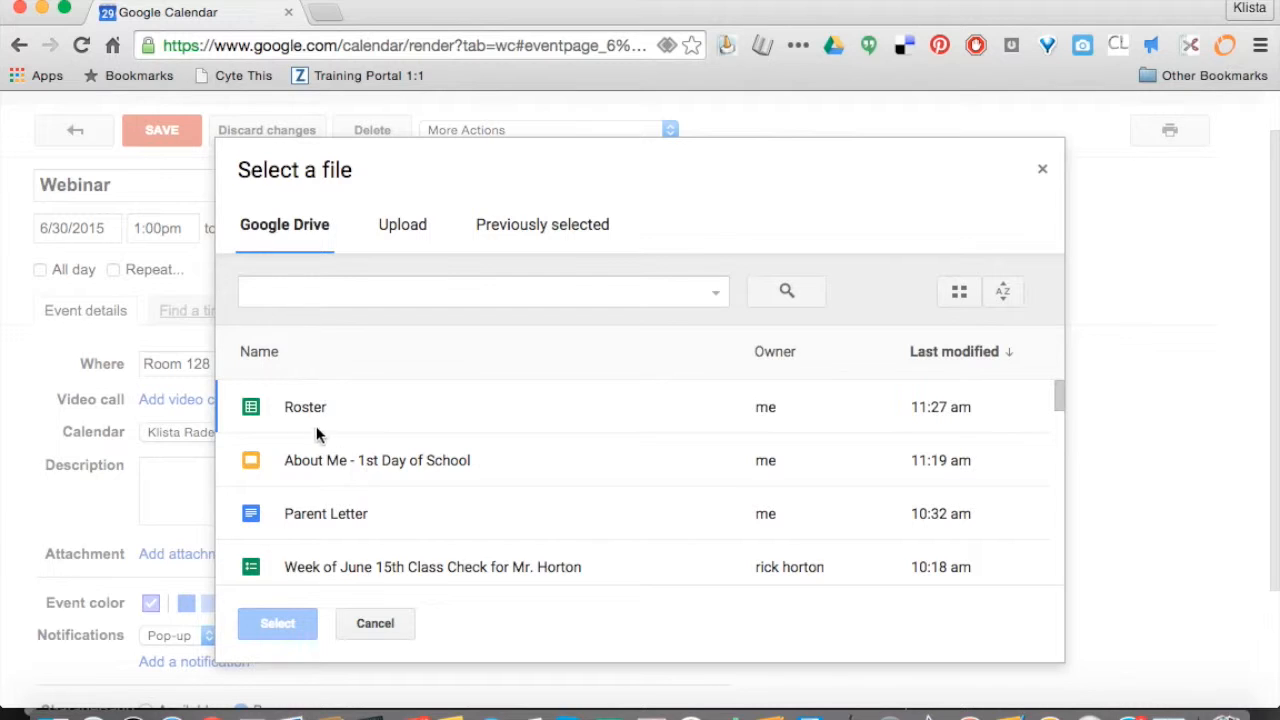
{"action": "left_click", "coordinate": [308, 517]}
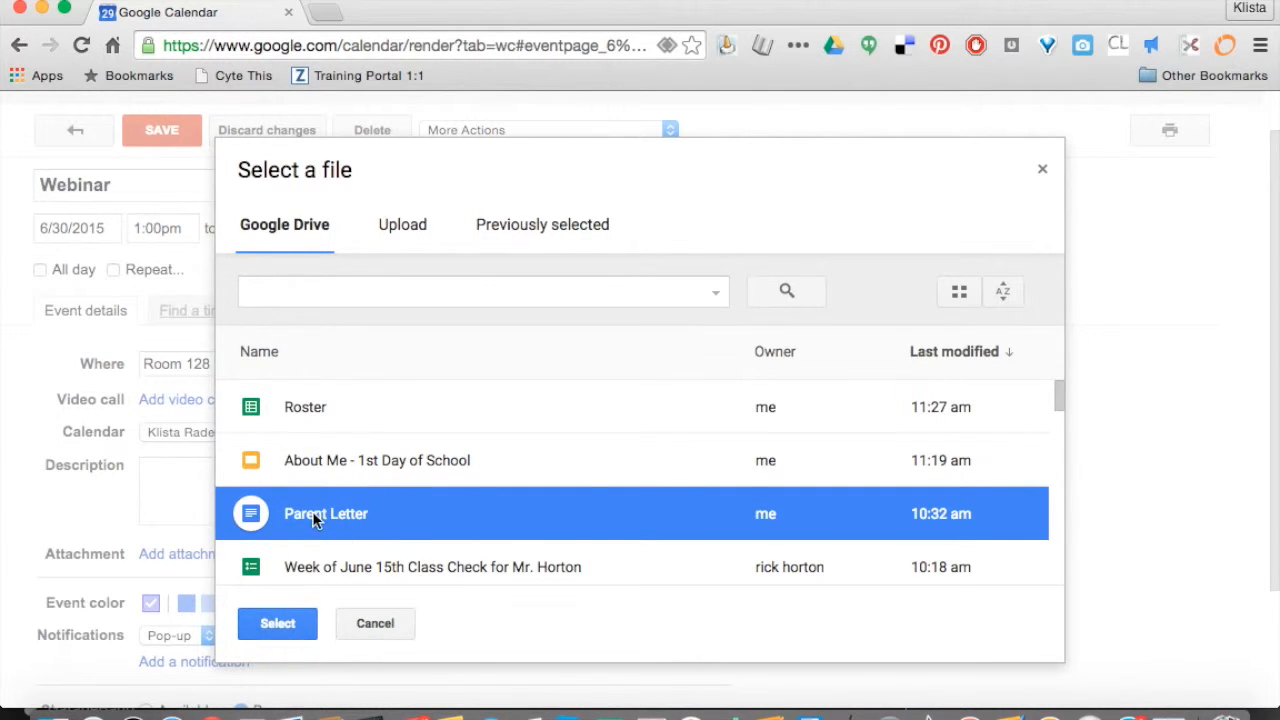
{"action": "left_click", "coordinate": [276, 628]}
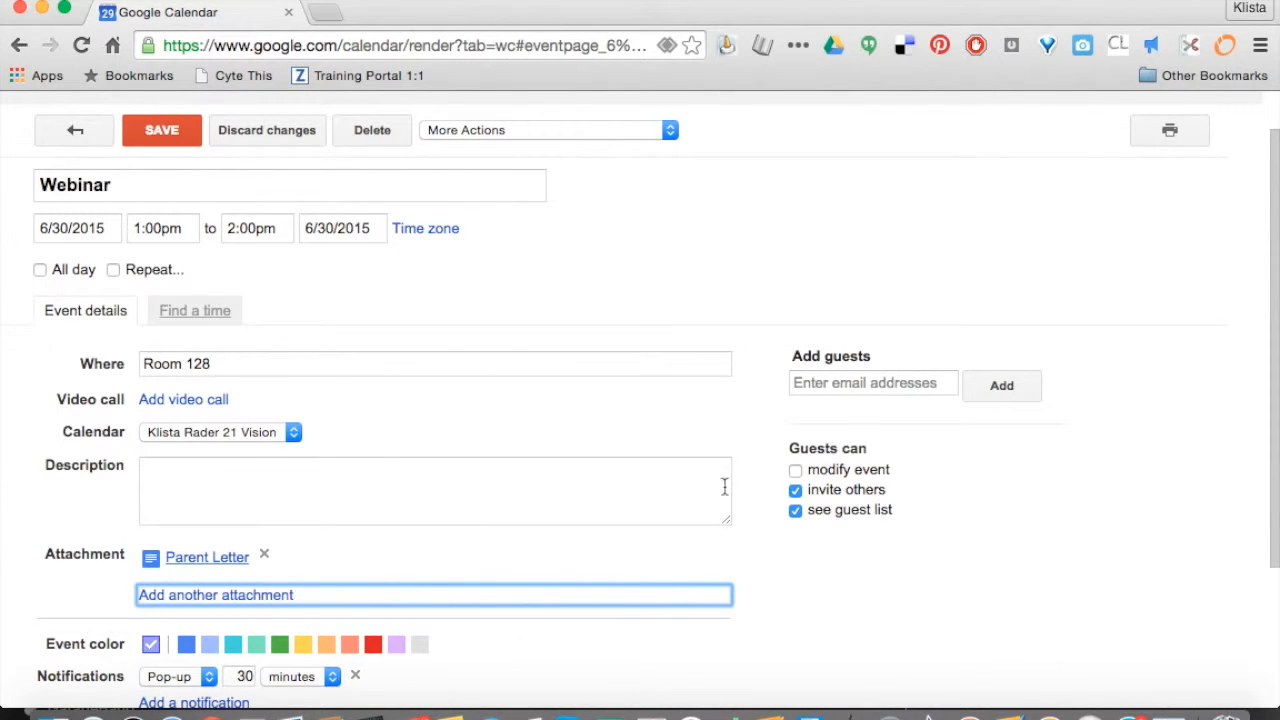
- Add a contact from the e-mail address suggestions as a guest of the Webinar event
{"action": "left_click", "coordinate": [828, 383]}
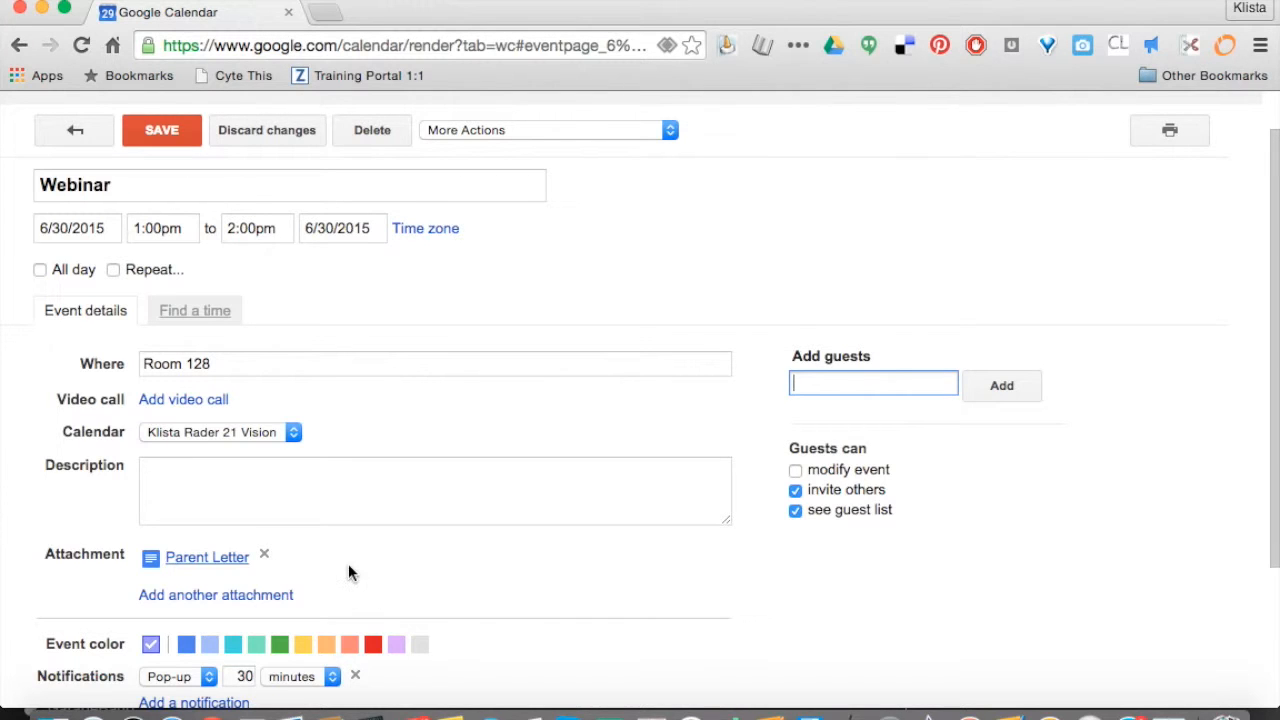
{"action": "scroll", "coordinate": [490, 600], "scroll_direction": "down", "scroll_amount": 1}
{"action": "scroll", "coordinate": [490, 600], "scroll_direction": "down", "scroll_amount": 2}
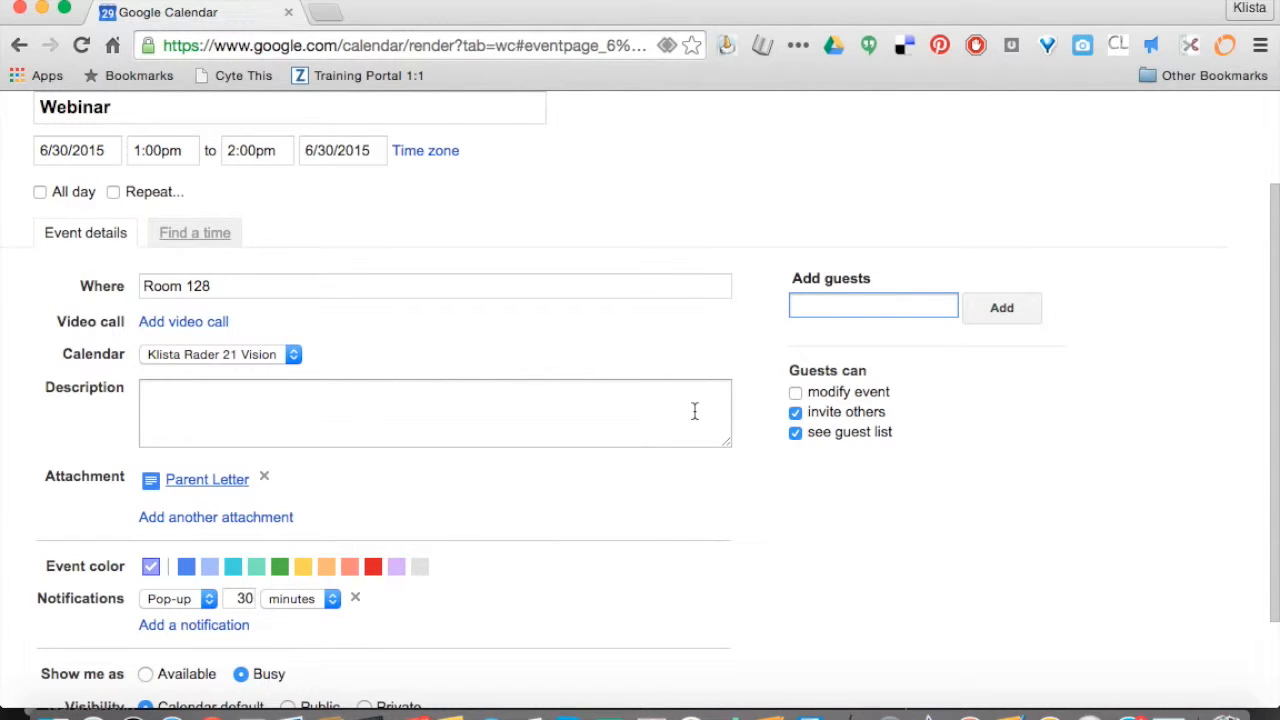
{"action": "type", "text": "reyn"}
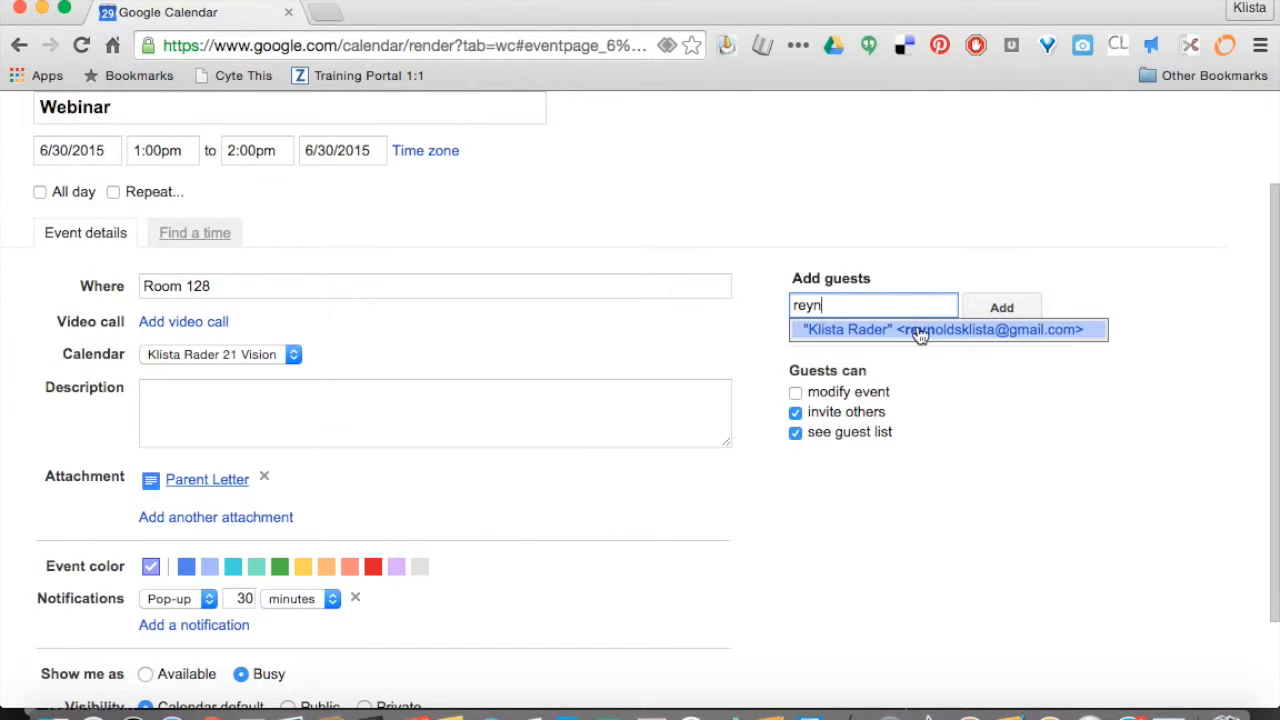
{"action": "left_click", "coordinate": [1000, 308]}
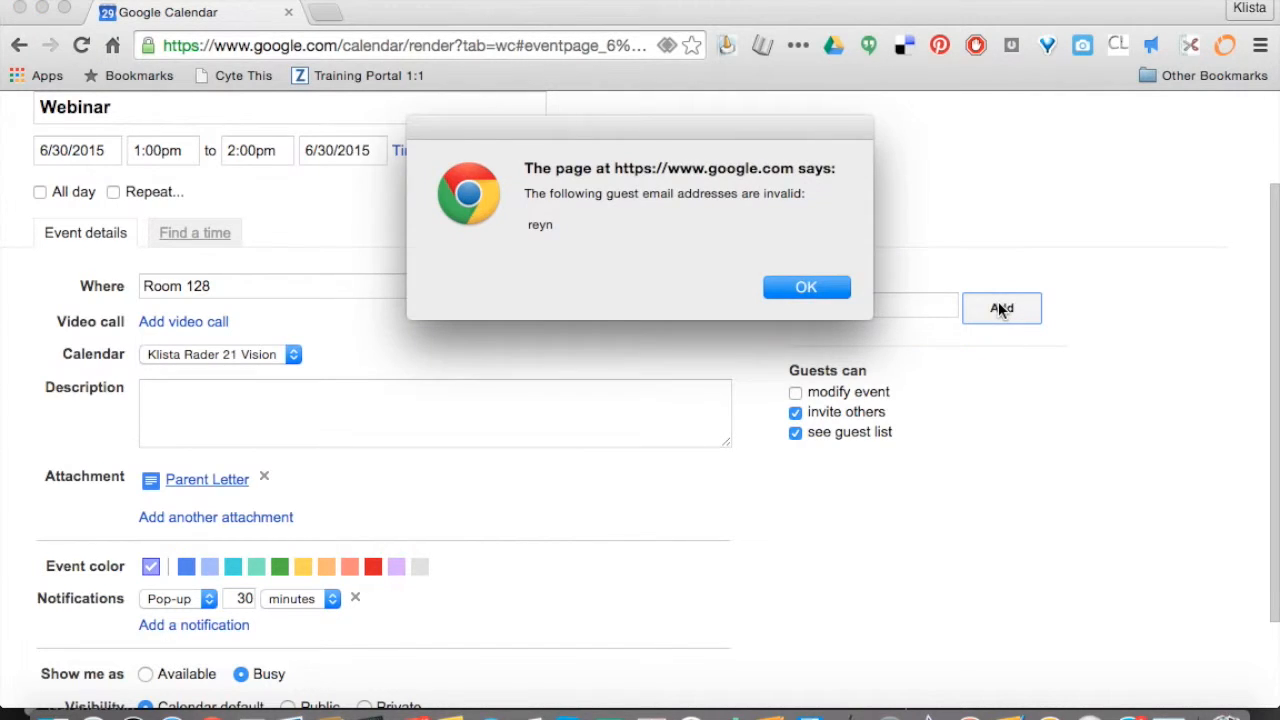
{"action": "left_click", "coordinate": [804, 287]}
{"action": "left_click", "coordinate": [834, 309]}
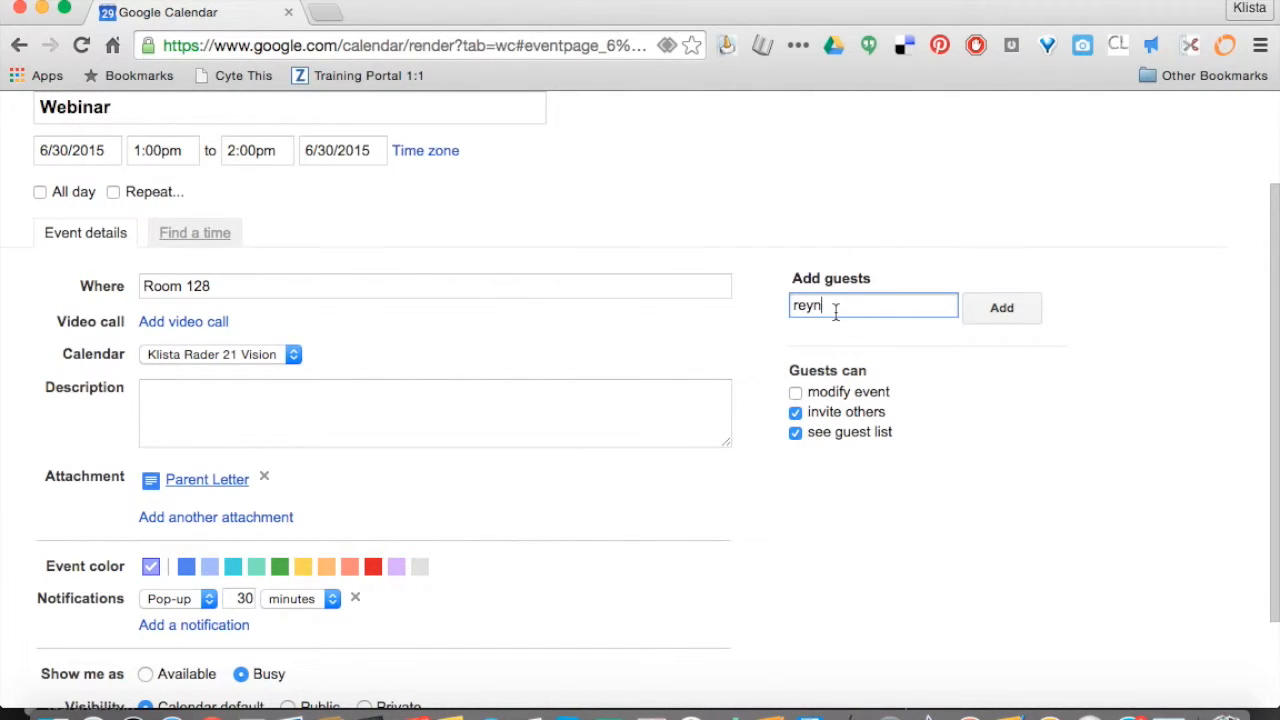
{"action": "type", "text": "old"}
{"action": "left_click", "coordinate": [847, 336]}
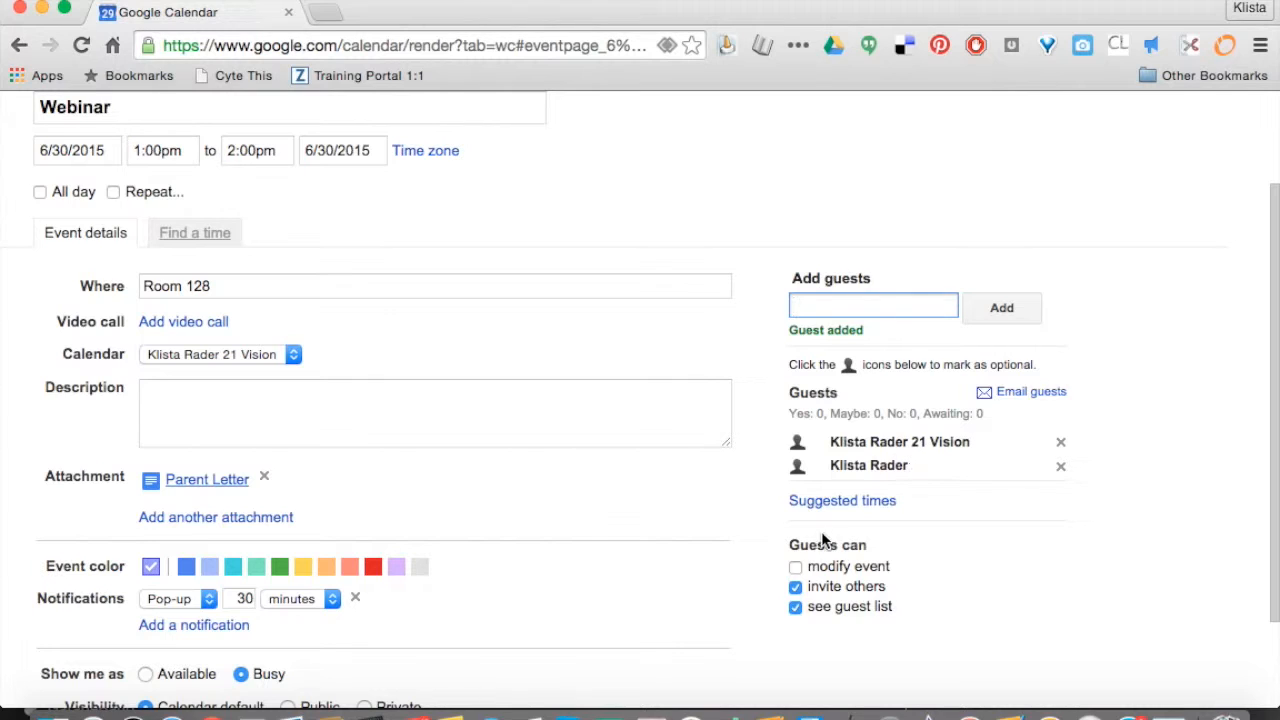
- Save the Webinar event, sharing its attachment with anyone with the link as "Can view", and send the guest invitations
{"action": "scroll", "coordinate": [714, 591], "scroll_direction": "down", "scroll_amount": 3}
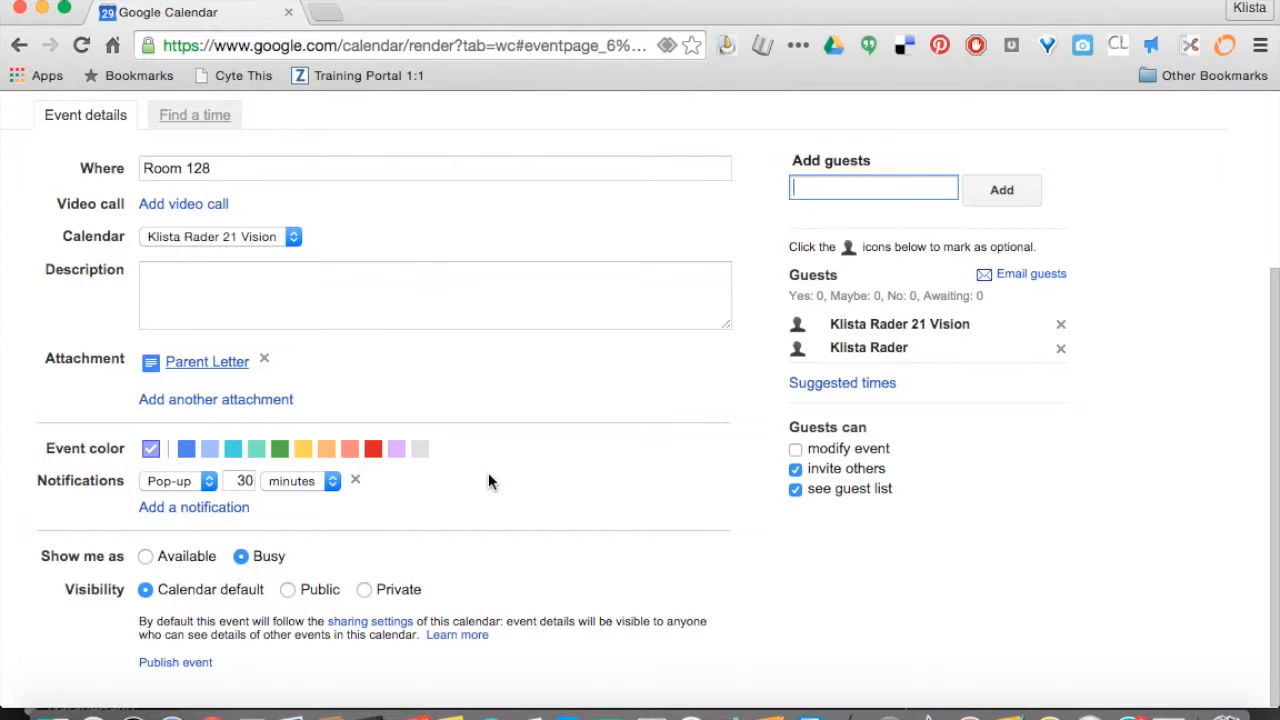
{"action": "scroll", "coordinate": [488, 482], "scroll_direction": "up", "scroll_amount": 5}
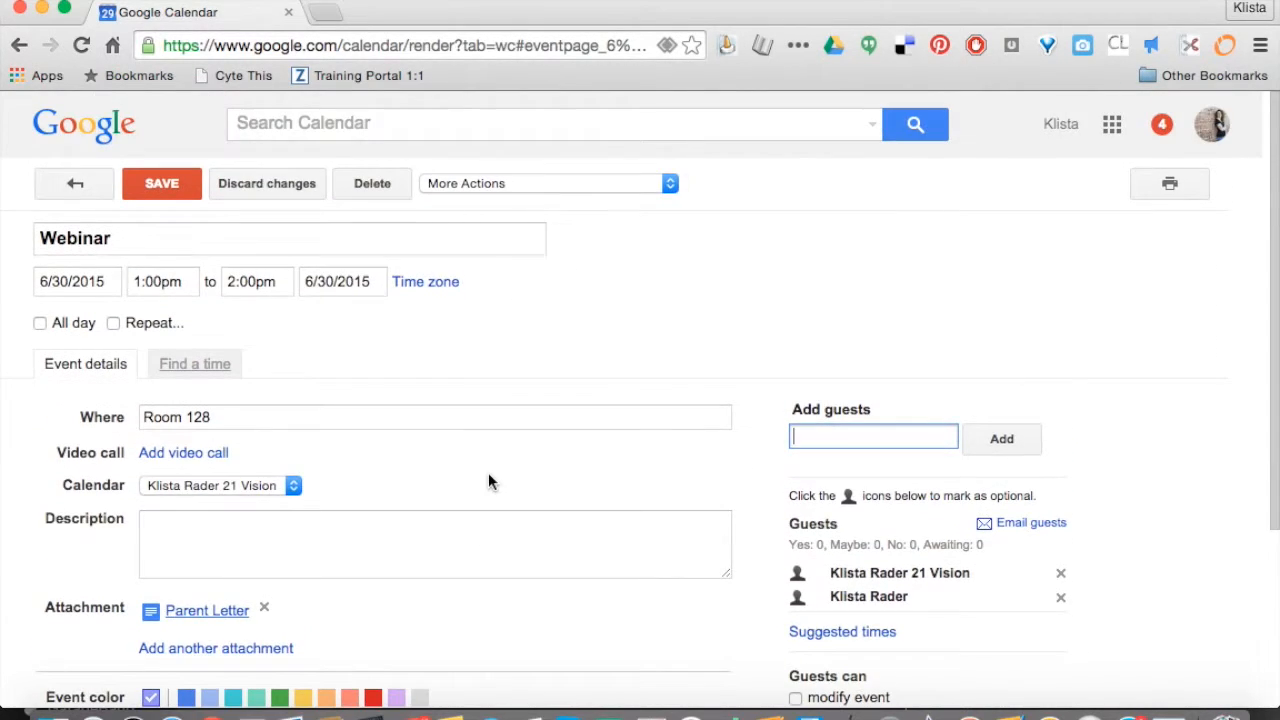
{"action": "left_click", "coordinate": [157, 188]}
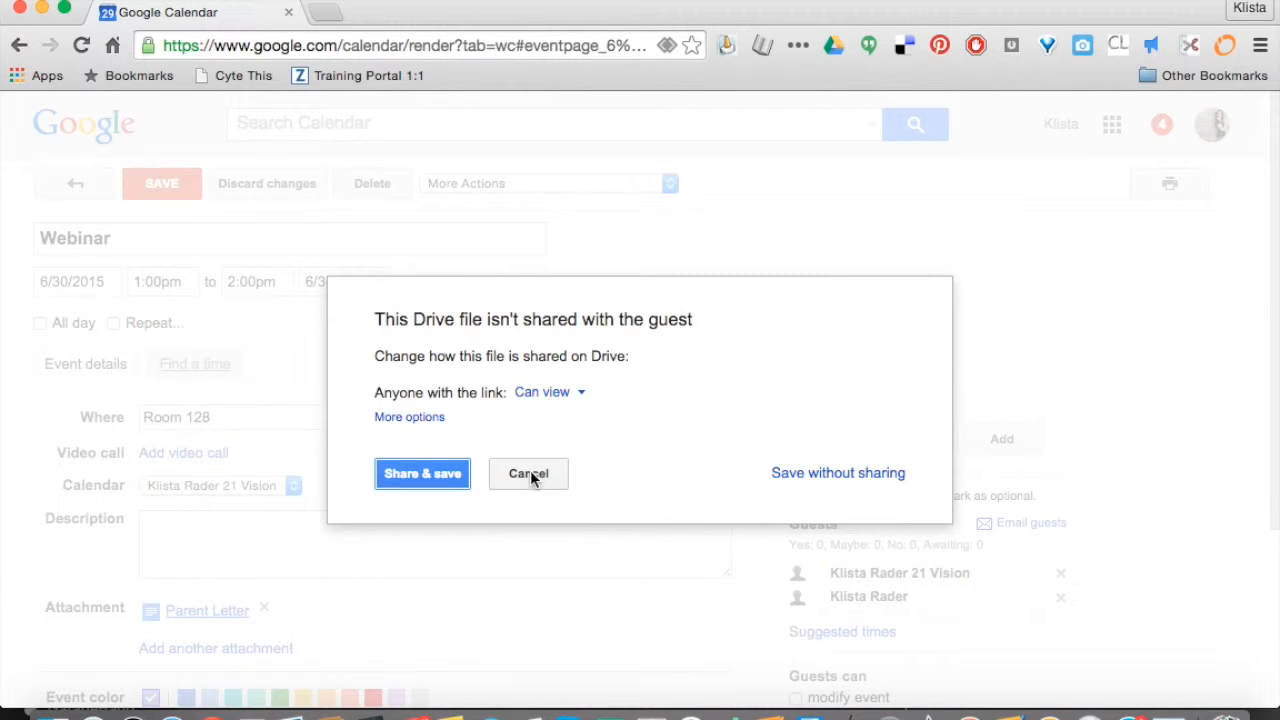
{"action": "left_click", "coordinate": [431, 472]}
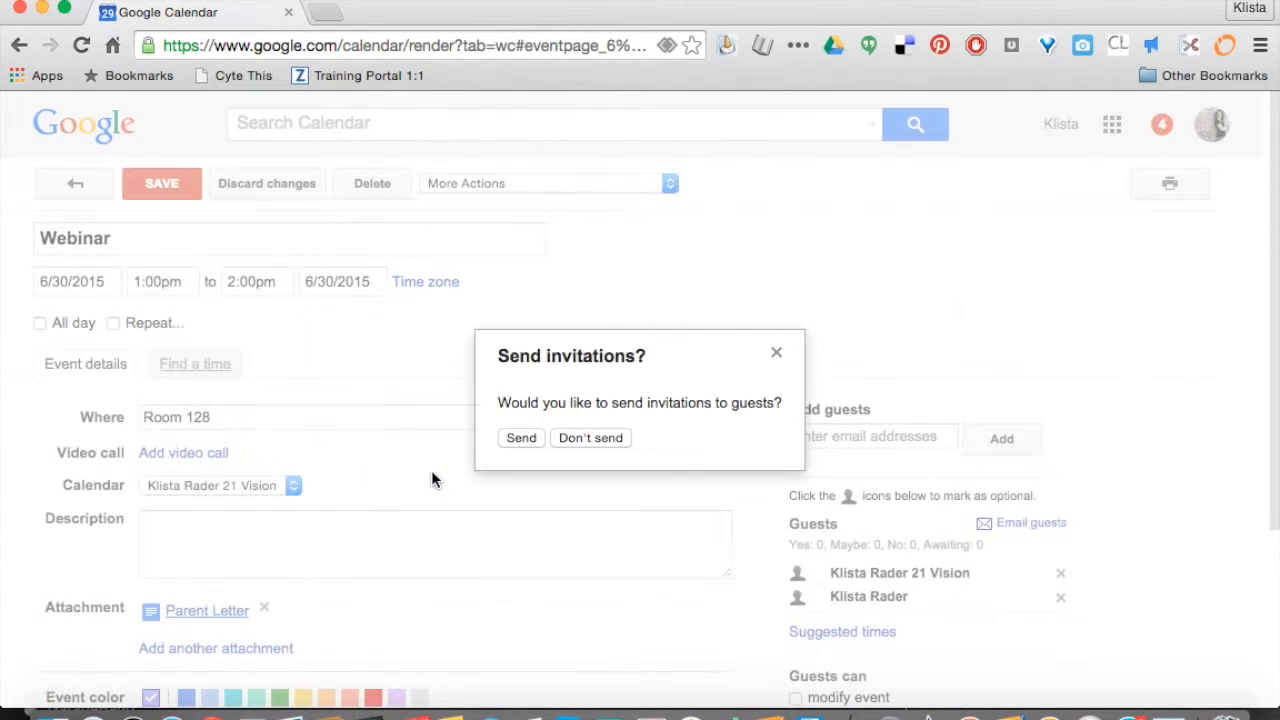
{"action": "left_click", "coordinate": [521, 438]}
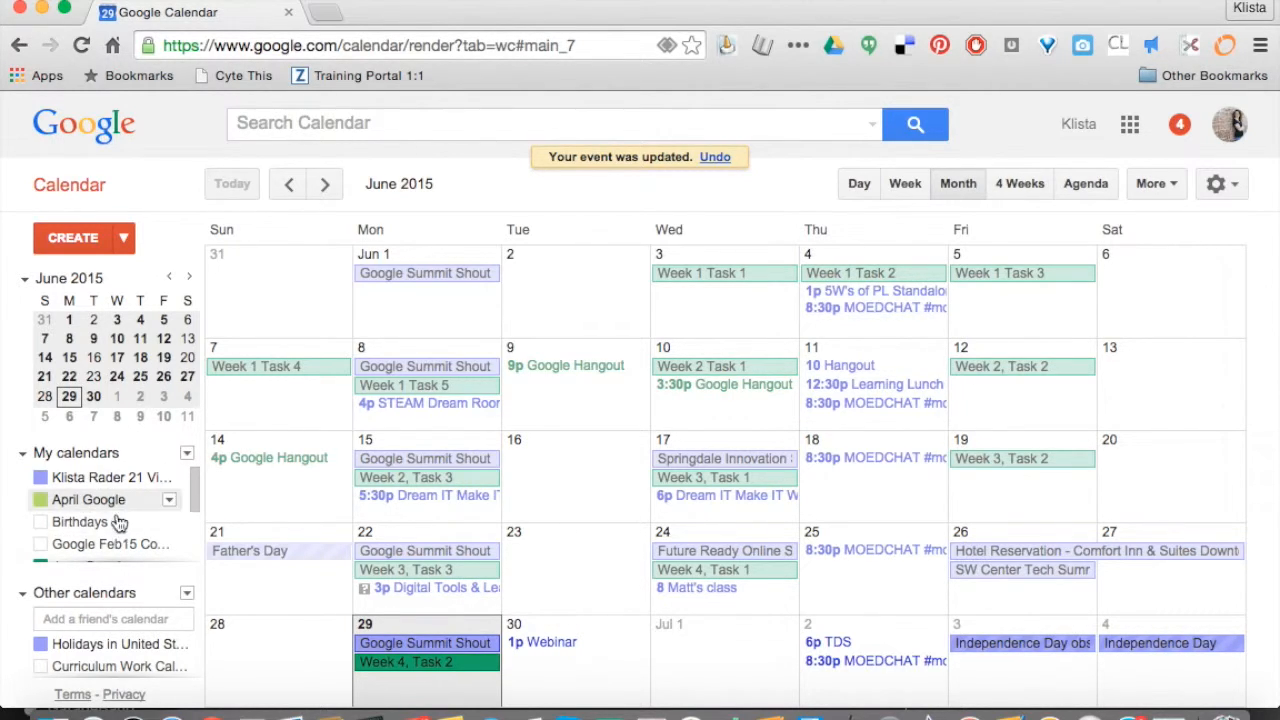
- Start a new calendar under My calendars and name it "July Basic Drive"
{"action": "scroll", "coordinate": [125, 542], "scroll_direction": "down", "scroll_amount": 3}
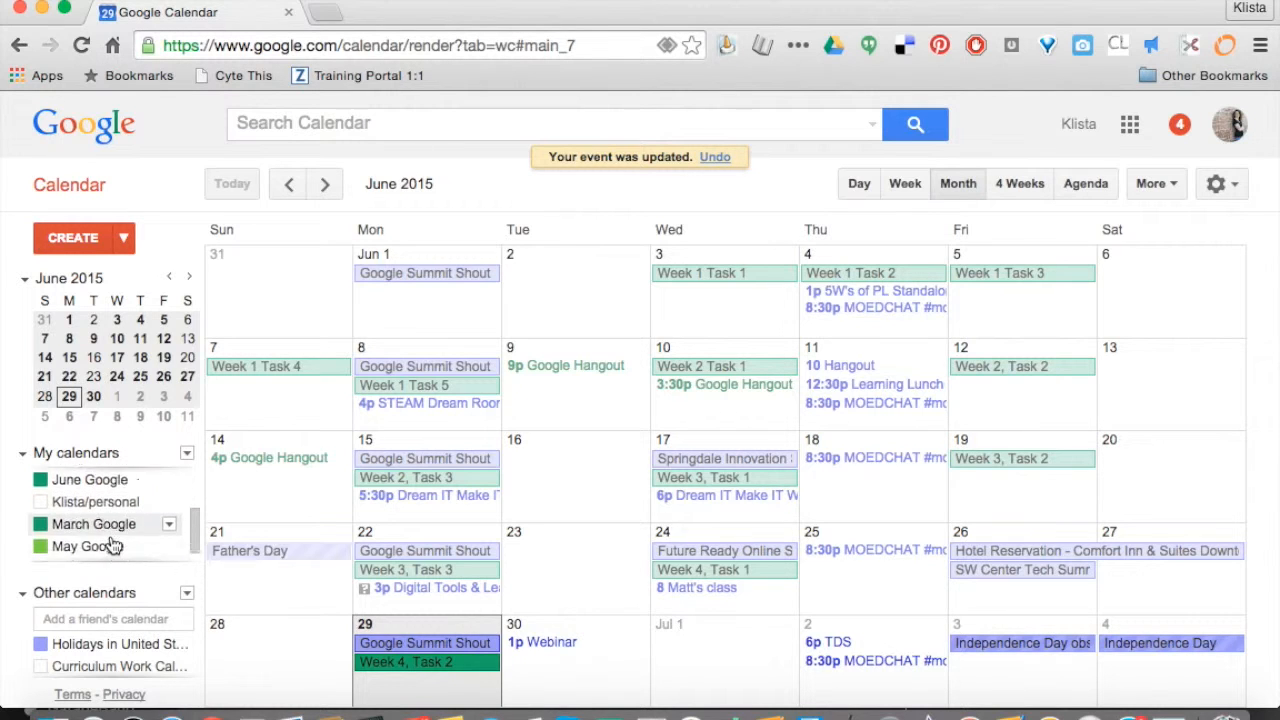
{"action": "scroll", "coordinate": [113, 543], "scroll_direction": "up", "scroll_amount": 3}
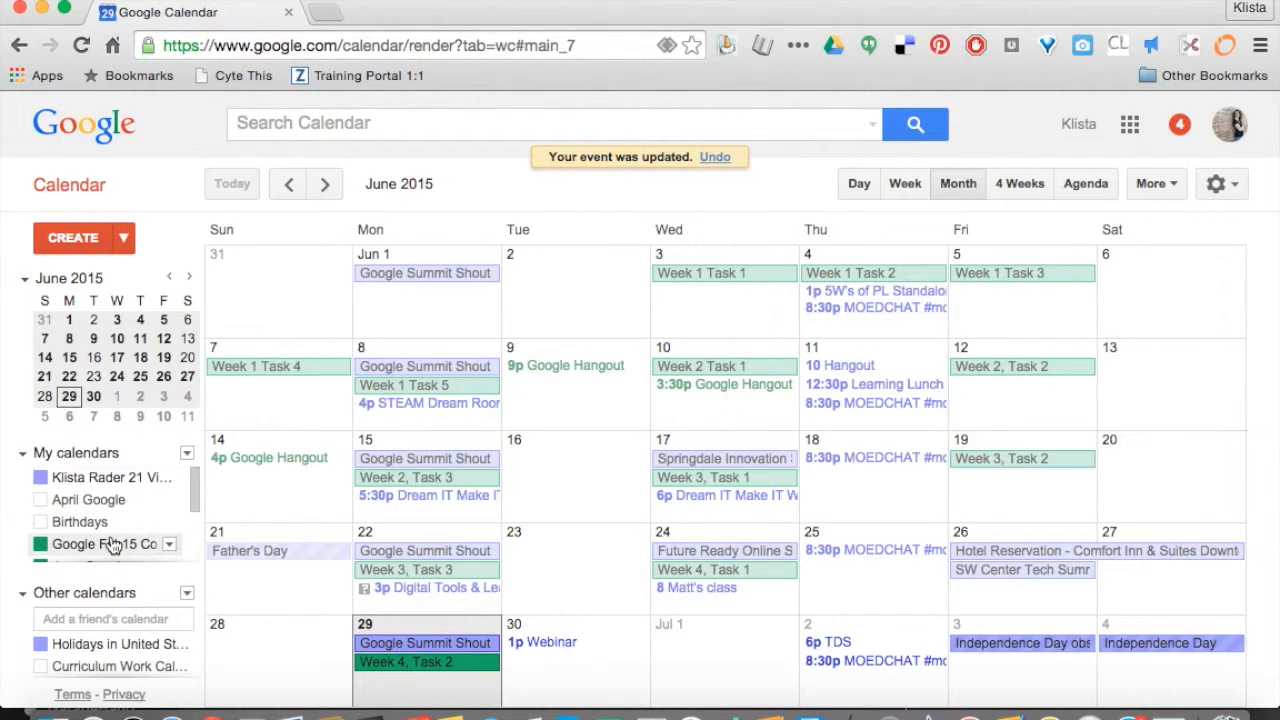
{"action": "left_click", "coordinate": [187, 455]}
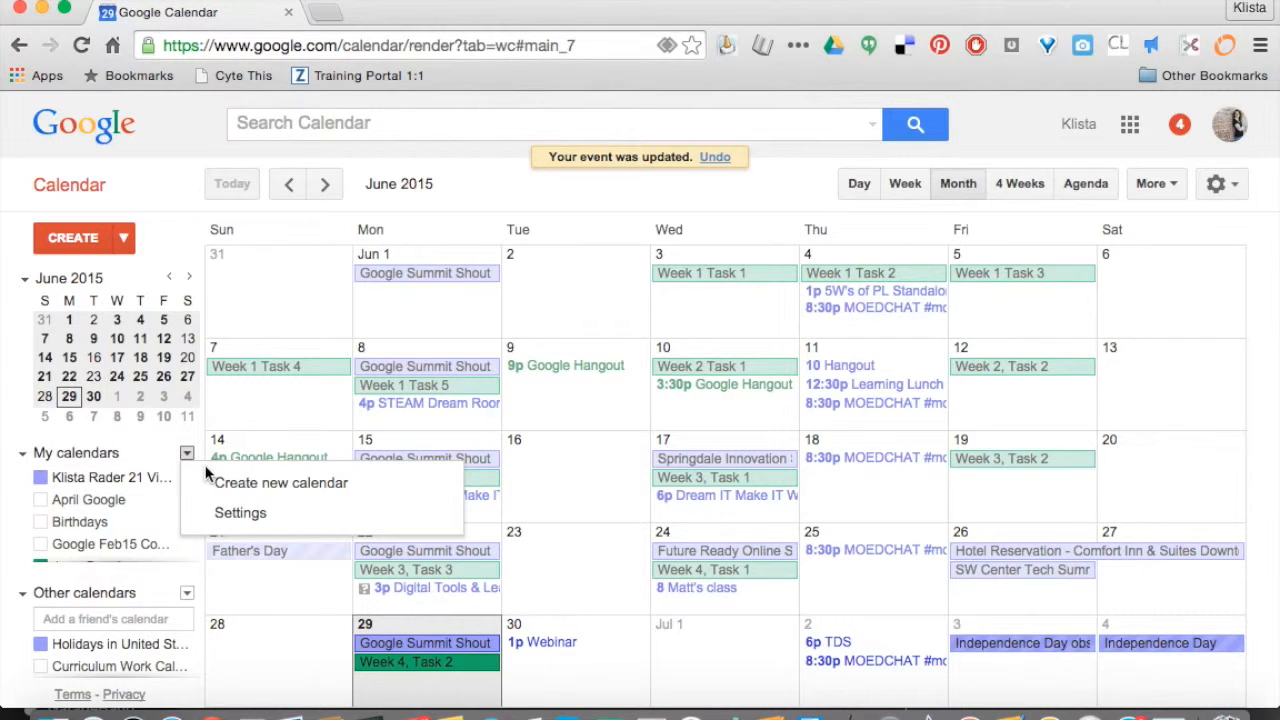
{"action": "left_click", "coordinate": [216, 484]}
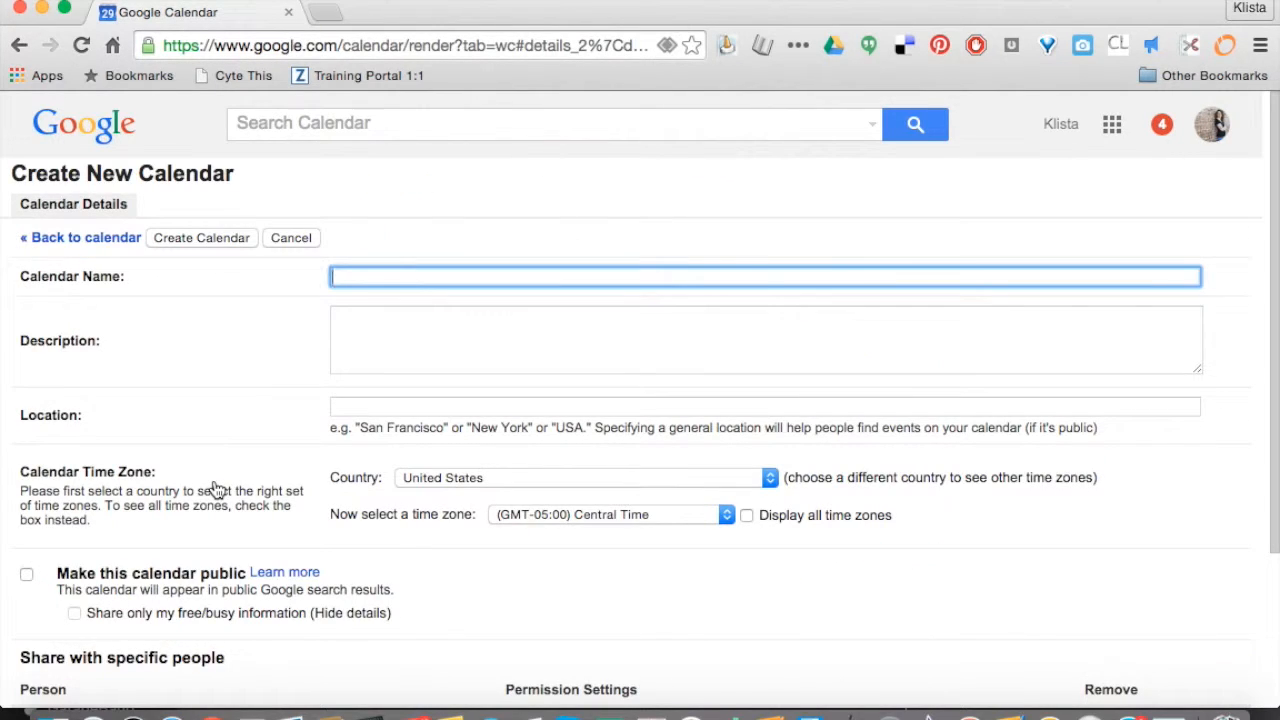
{"action": "type", "text": "July Basic Drive"}
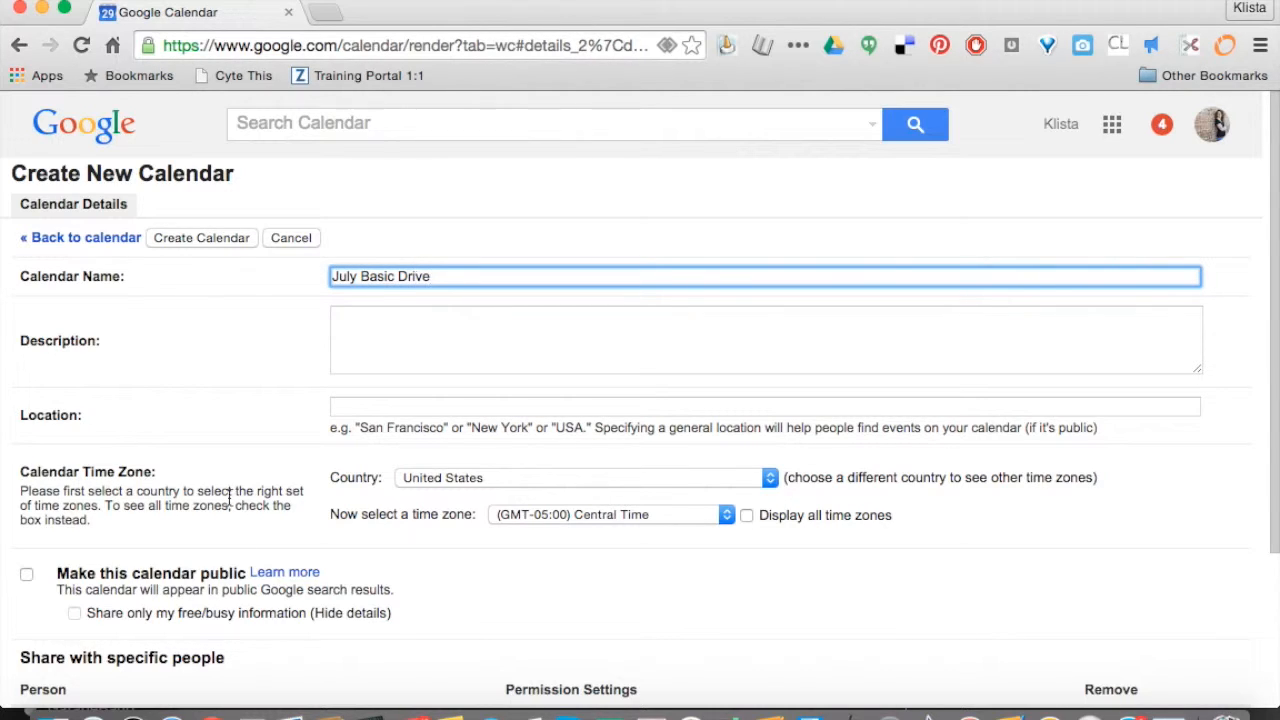
{"action": "left_click", "coordinate": [357, 326]}
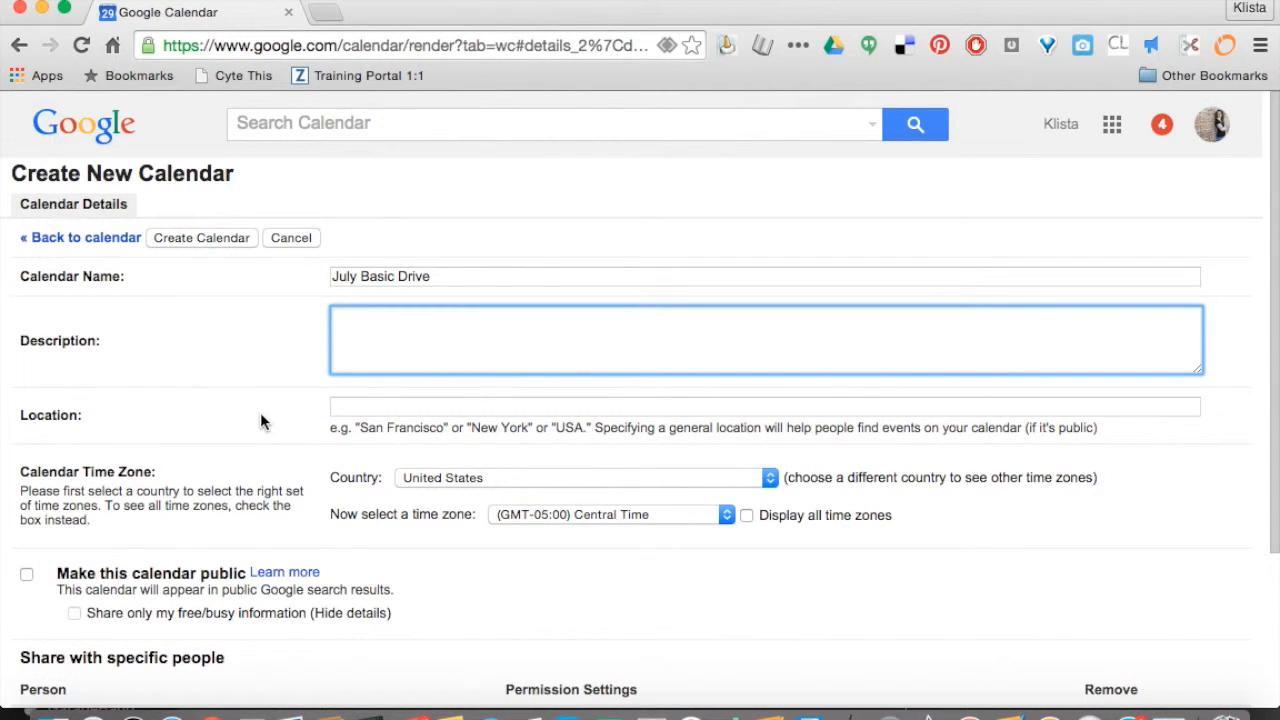
- Make the July Basic Drive calendar public without limiting it to free/busy information
{"action": "scroll", "coordinate": [262, 415], "scroll_direction": "down", "scroll_amount": 2}
{"action": "left_click", "coordinate": [26, 482]}
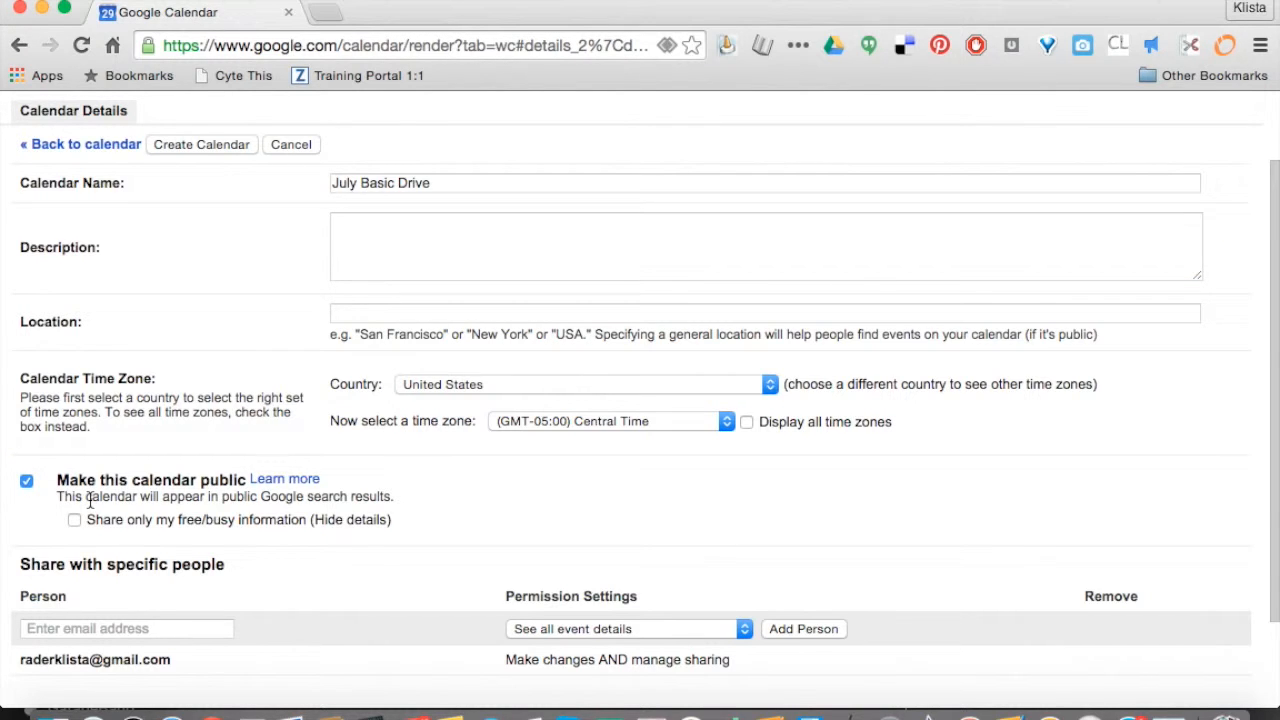
{"action": "scroll", "coordinate": [89, 498], "scroll_direction": "down", "scroll_amount": 1}
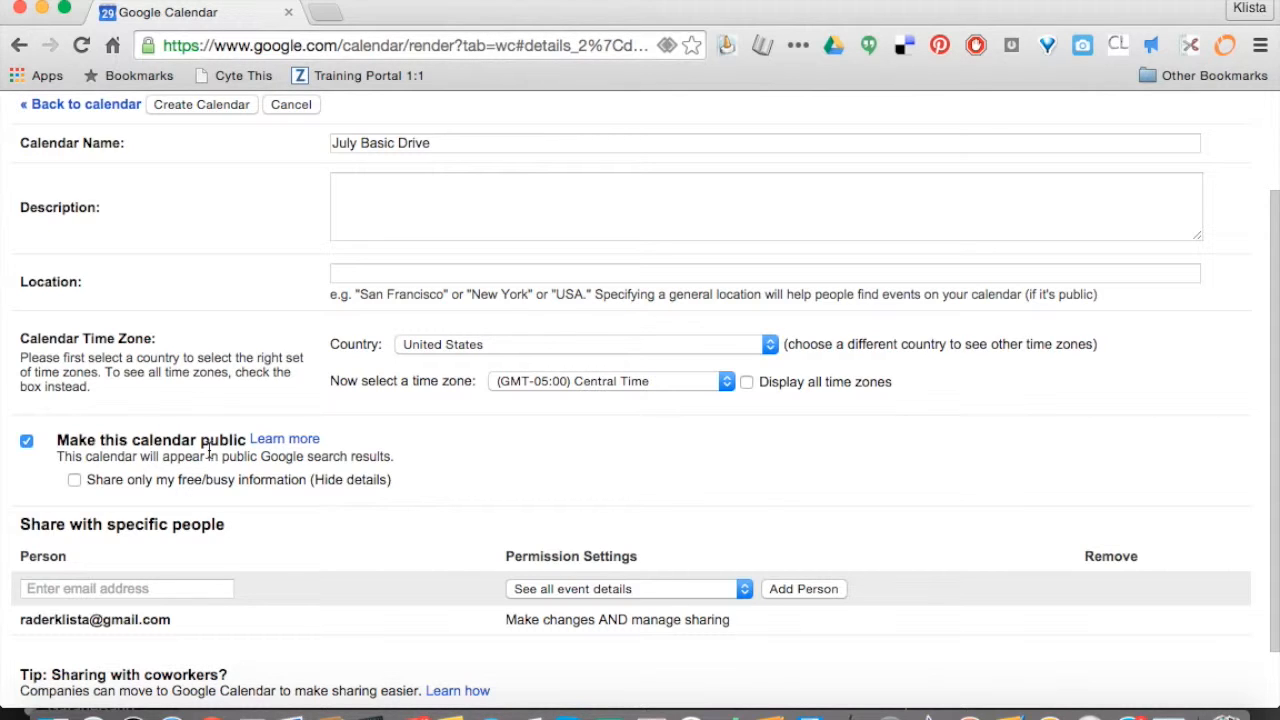
{"action": "scroll", "coordinate": [209, 452], "scroll_direction": "down", "scroll_amount": 2}
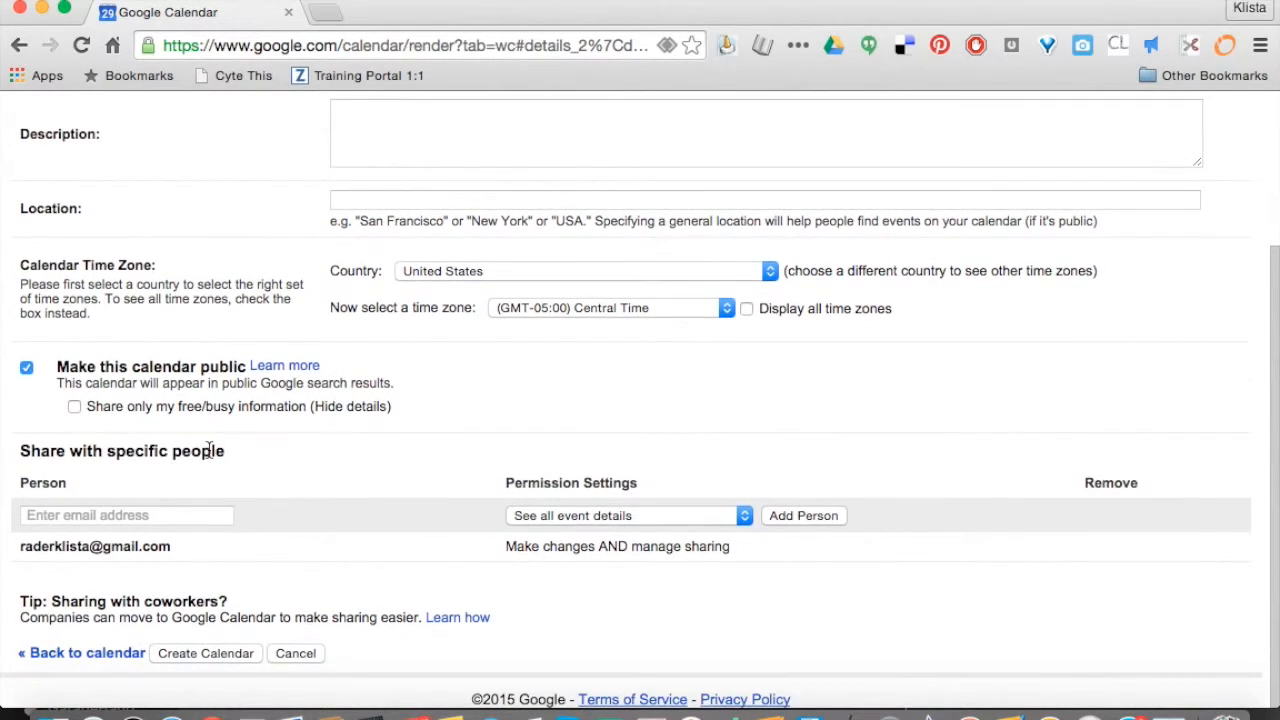
{"action": "scroll", "coordinate": [209, 452], "scroll_direction": "up", "scroll_amount": 4}
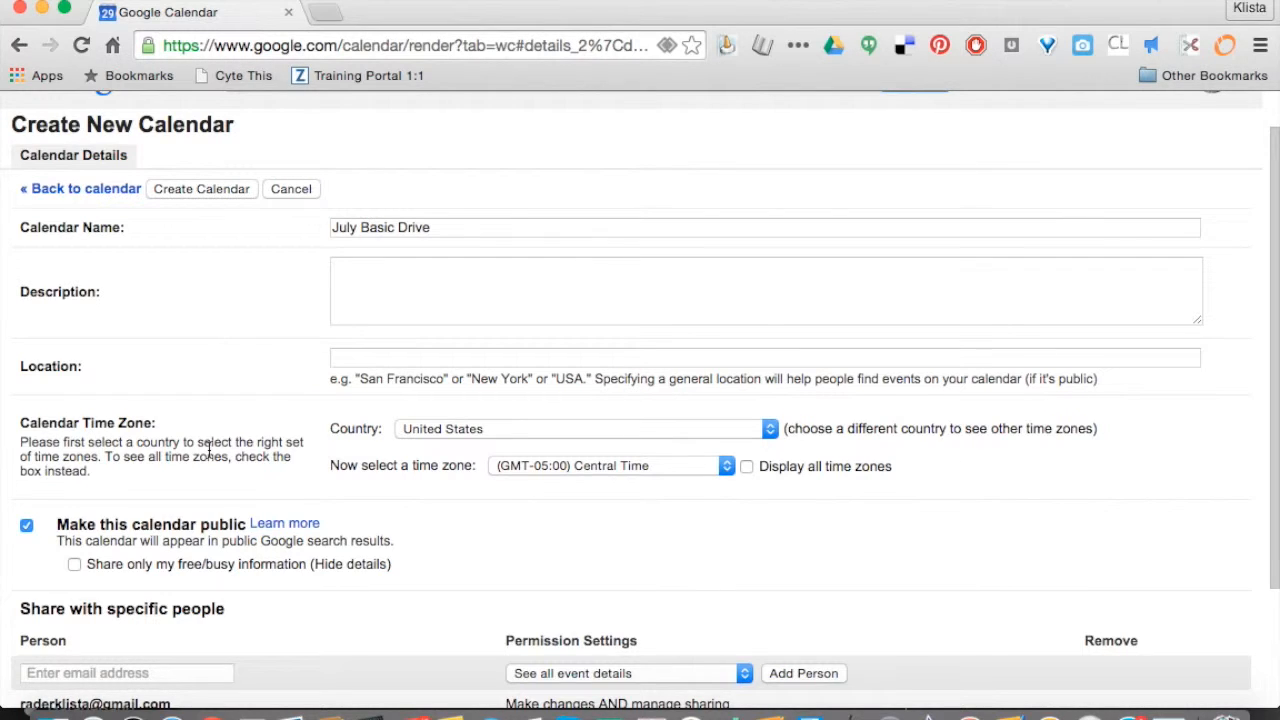
{"action": "scroll", "coordinate": [209, 452], "scroll_direction": "down", "scroll_amount": 2}
{"action": "scroll", "coordinate": [257, 476], "scroll_direction": "down", "scroll_amount": 1}
{"action": "scroll", "coordinate": [257, 480], "scroll_direction": "up", "scroll_amount": 2}
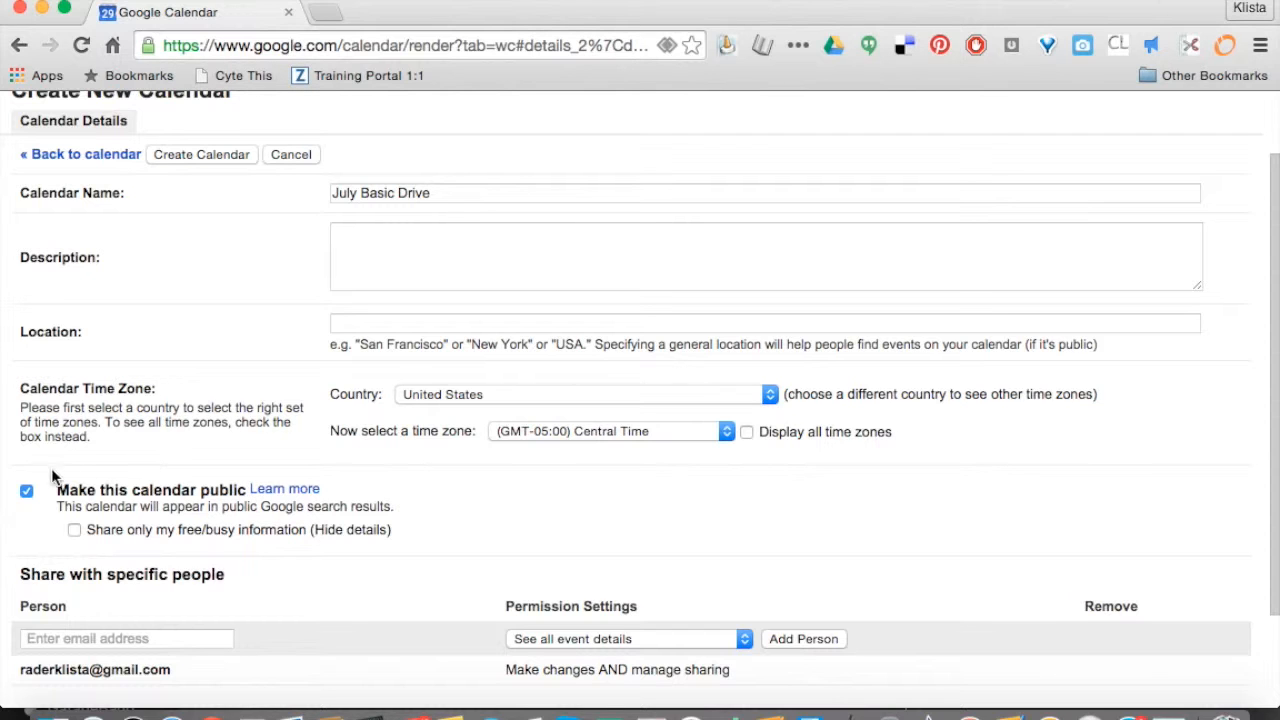
- Share the new calendar with a specific person by e-mail address, keeping the "See all event details" permission
{"action": "scroll", "coordinate": [397, 525], "scroll_direction": "down", "scroll_amount": 3}
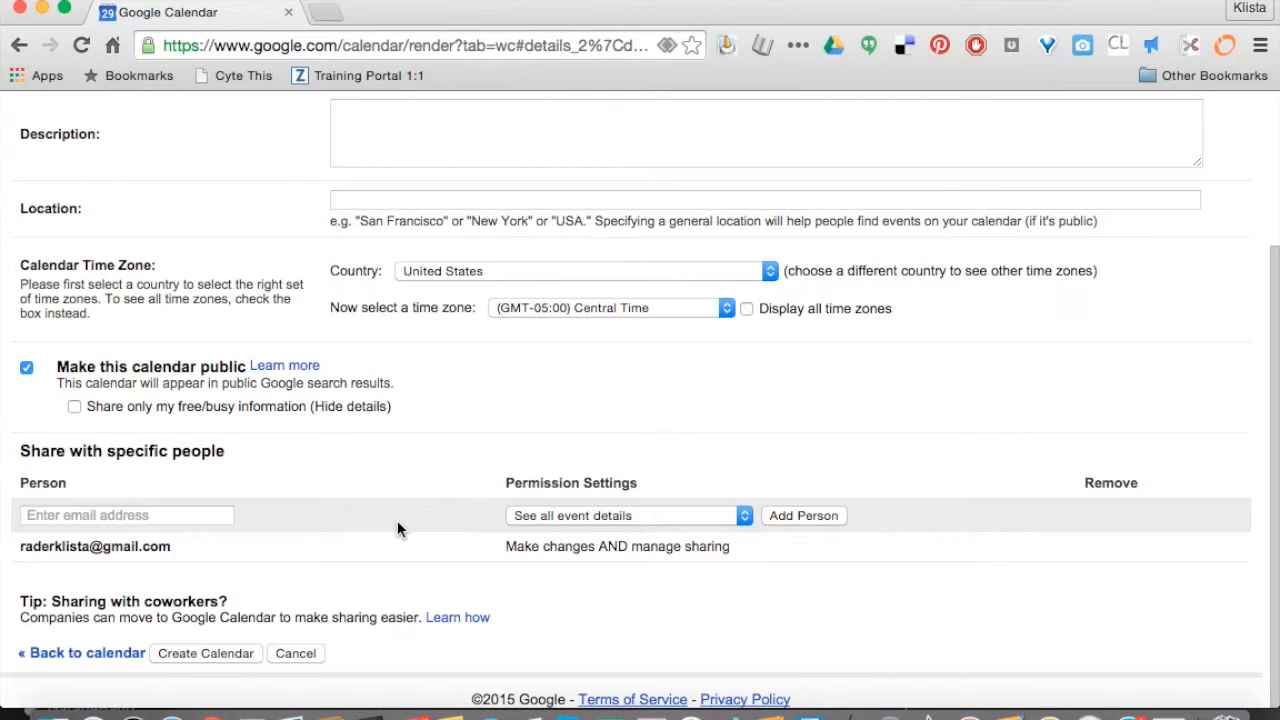
{"action": "left_click", "coordinate": [185, 521]}
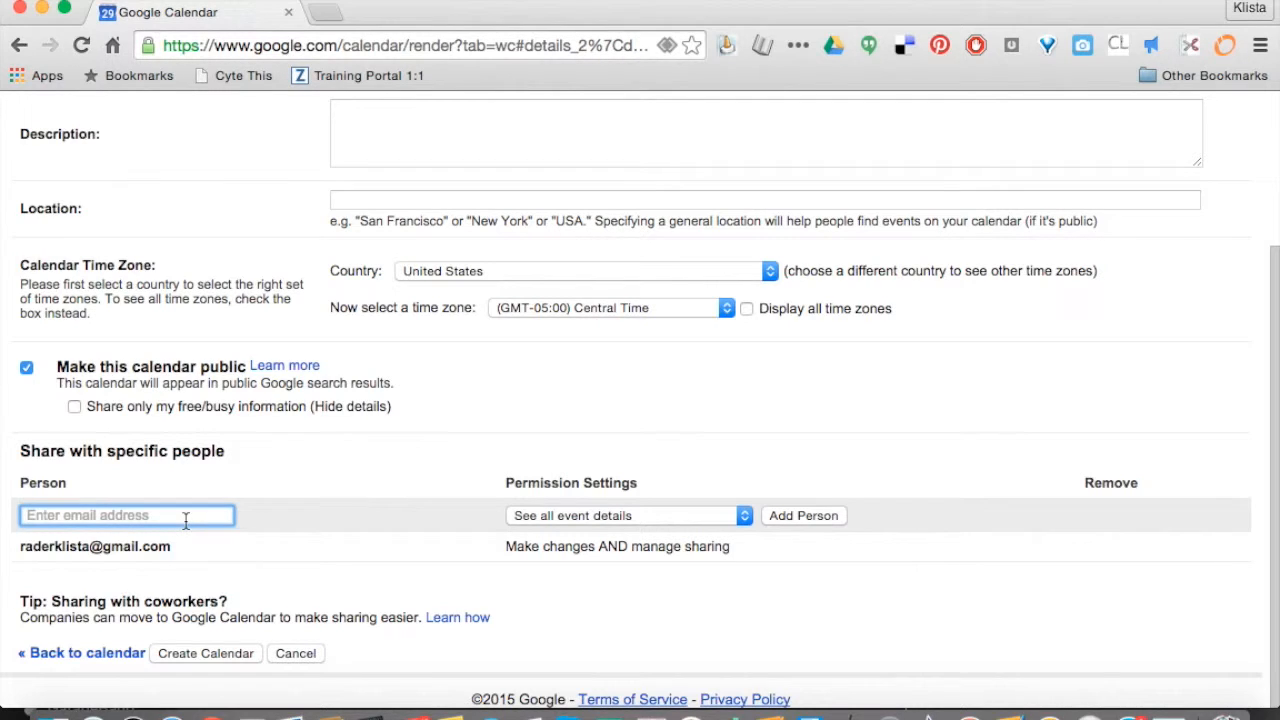
{"action": "type", "text": "reynolds"}
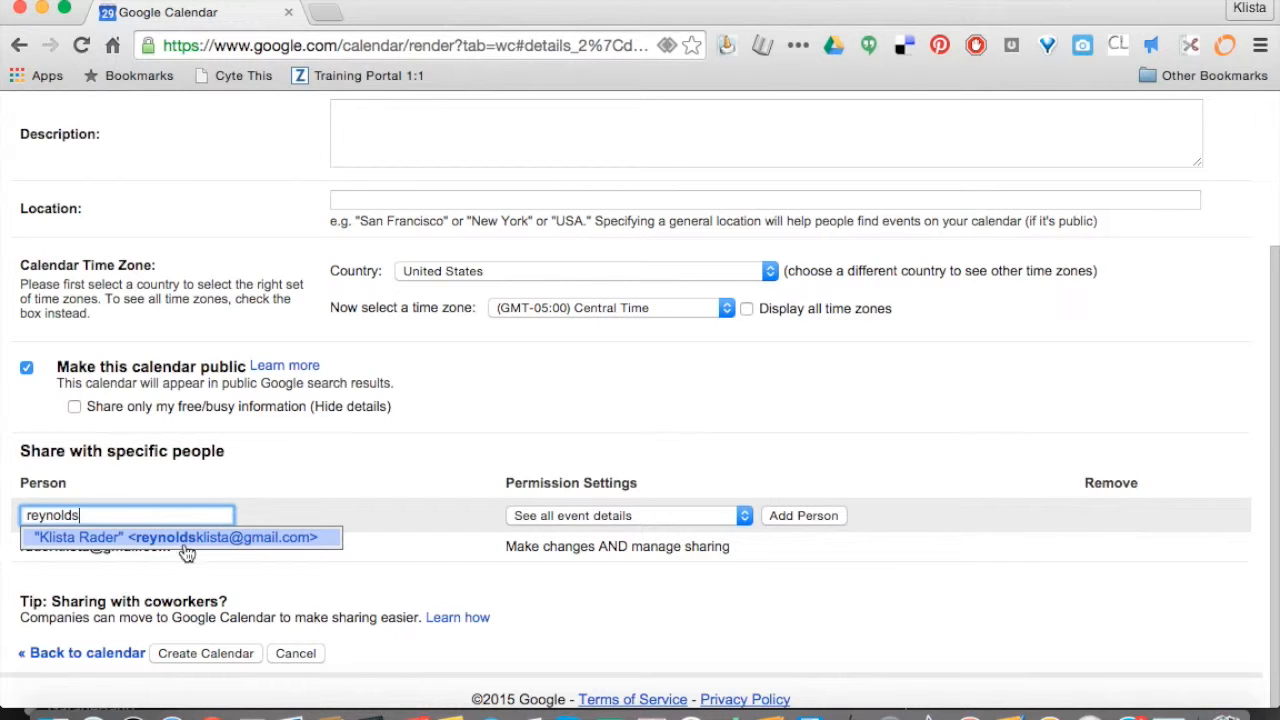
{"action": "left_click", "coordinate": [161, 540]}
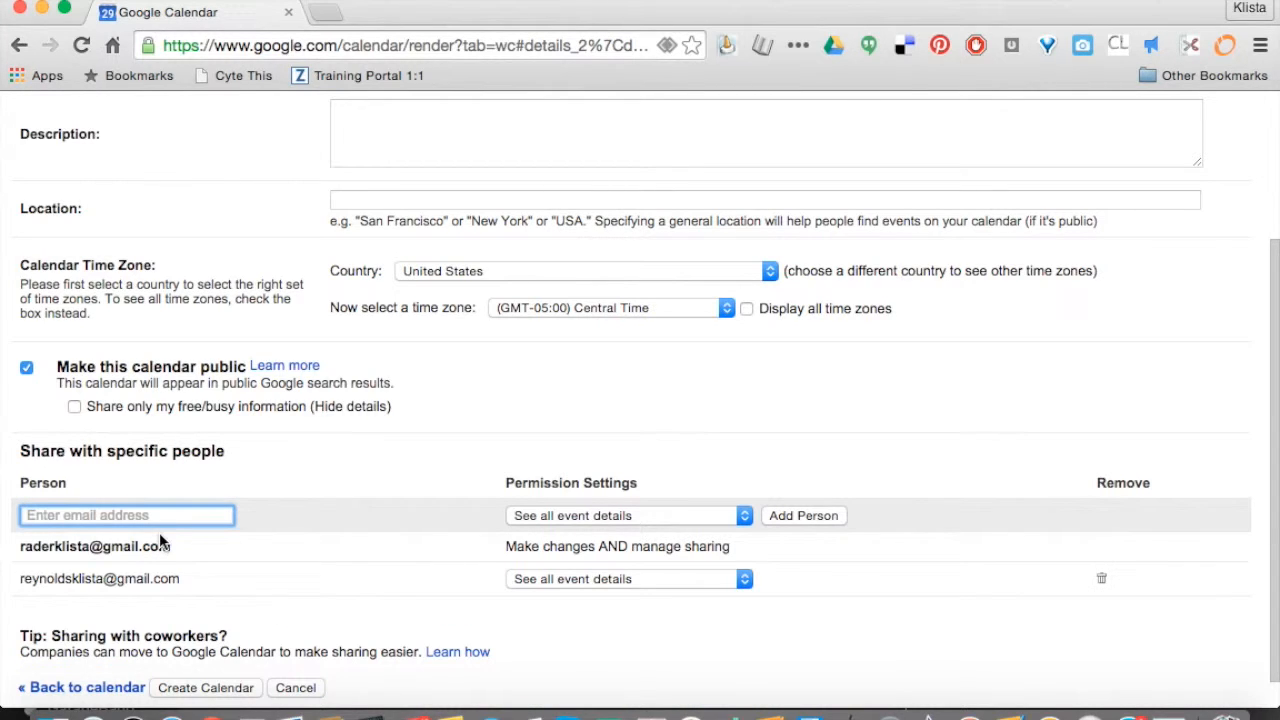
{"action": "scroll", "coordinate": [250, 578], "scroll_direction": "down", "scroll_amount": 1}
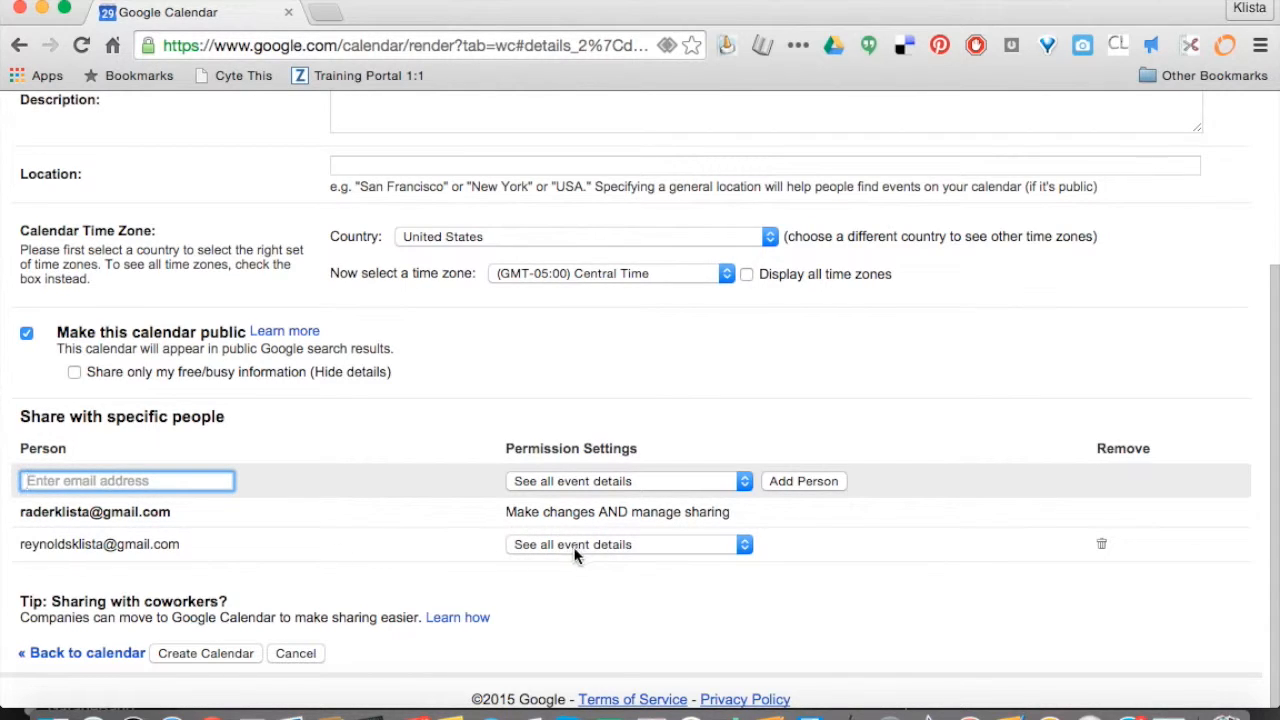
{"action": "left_click", "coordinate": [603, 548]}
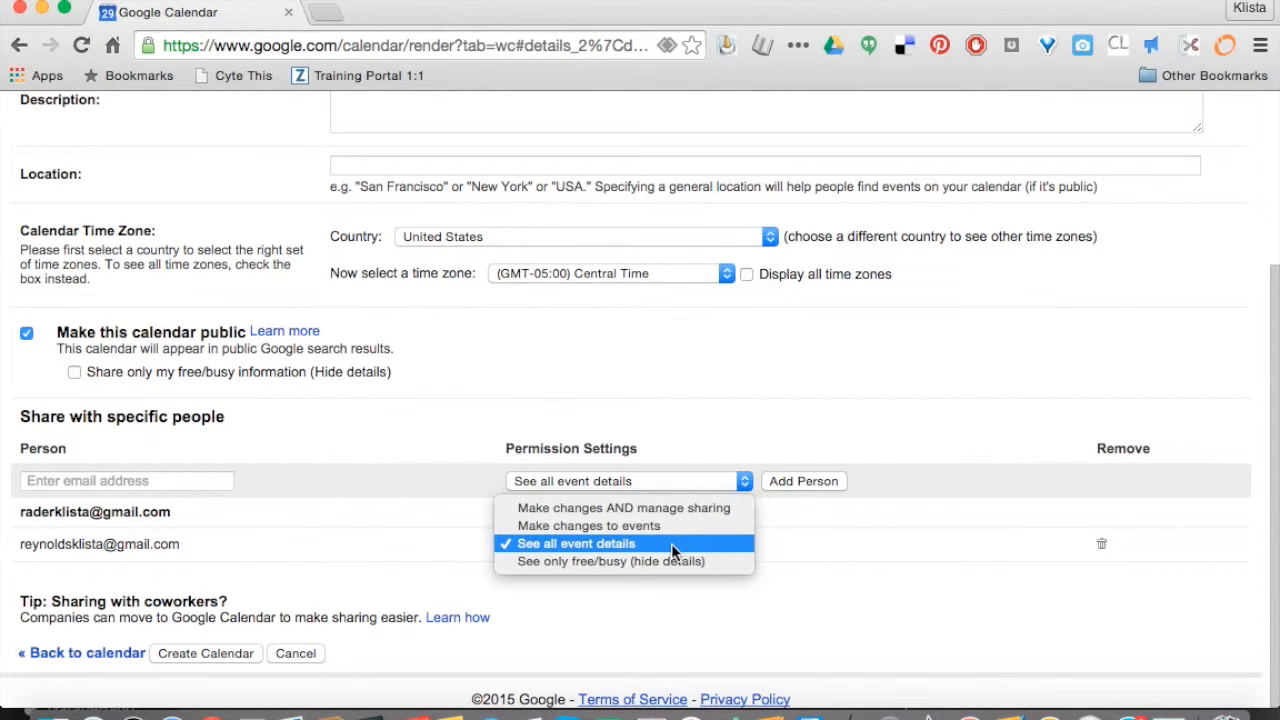
{"action": "left_click", "coordinate": [801, 555]}
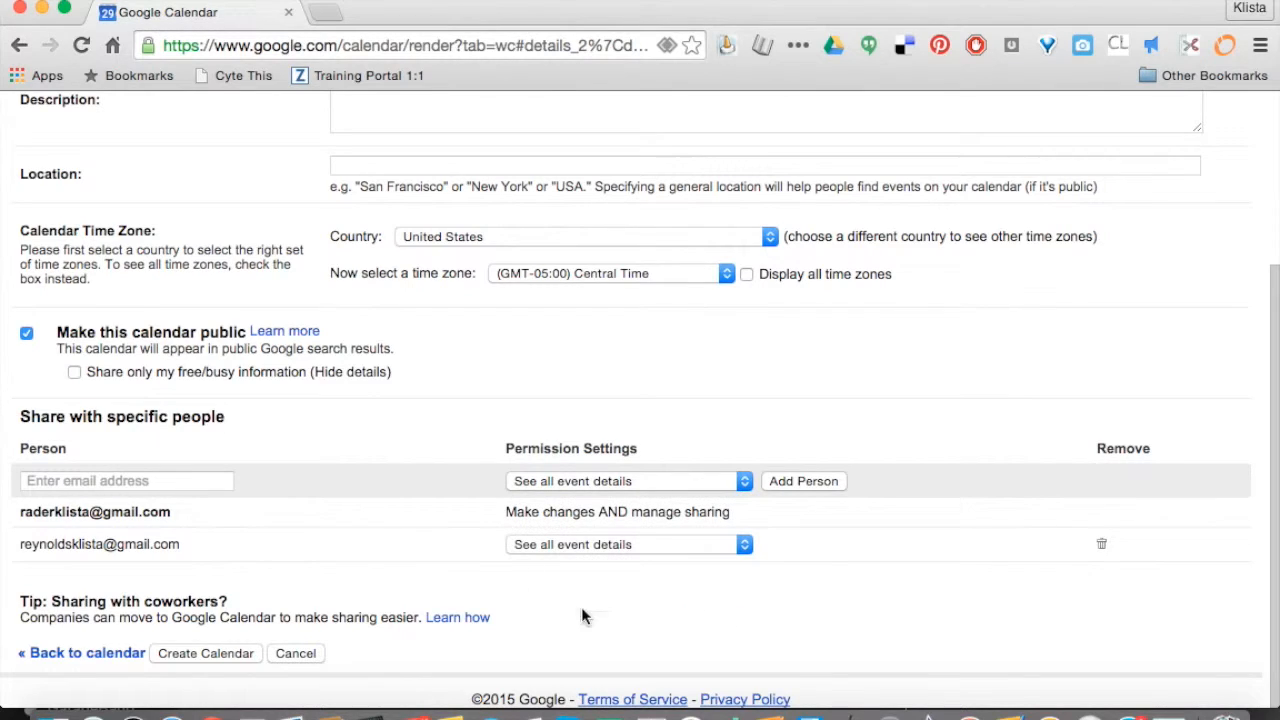
- Create the July Basic Drive calendar and confirm making all its events public
{"action": "scroll", "coordinate": [537, 546], "scroll_direction": "up", "scroll_amount": 1}
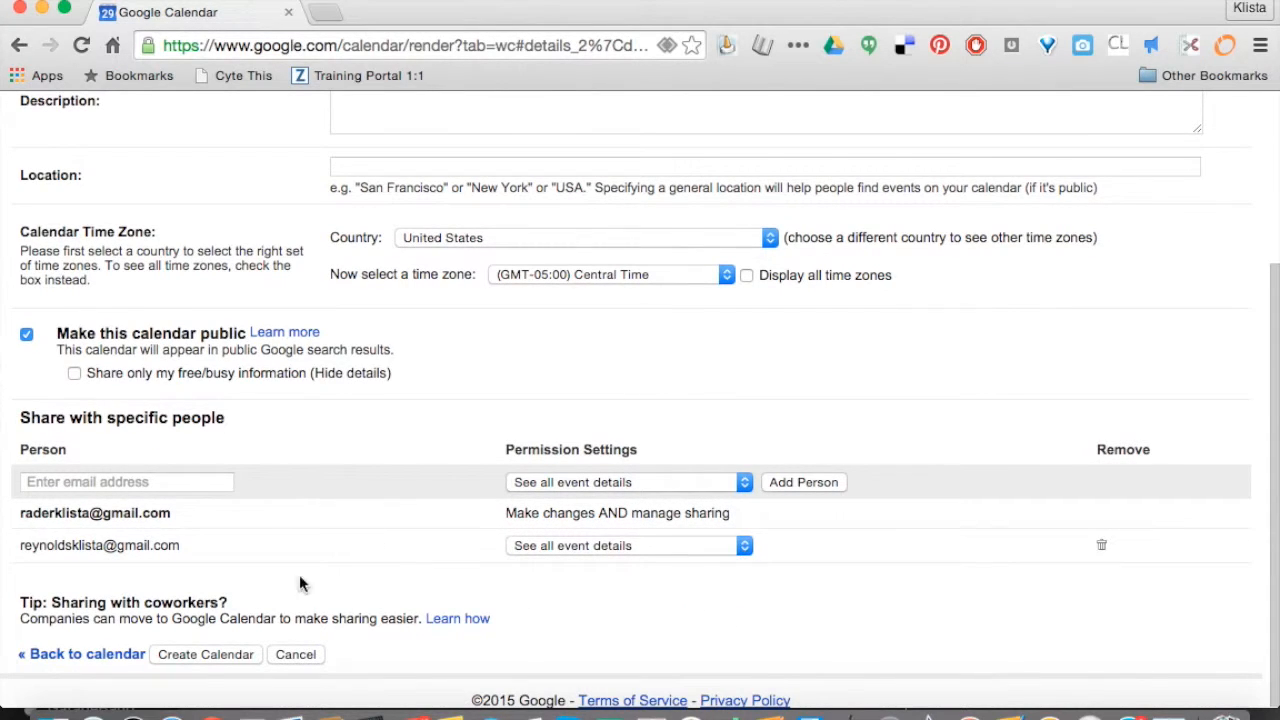
{"action": "left_click", "coordinate": [188, 653]}
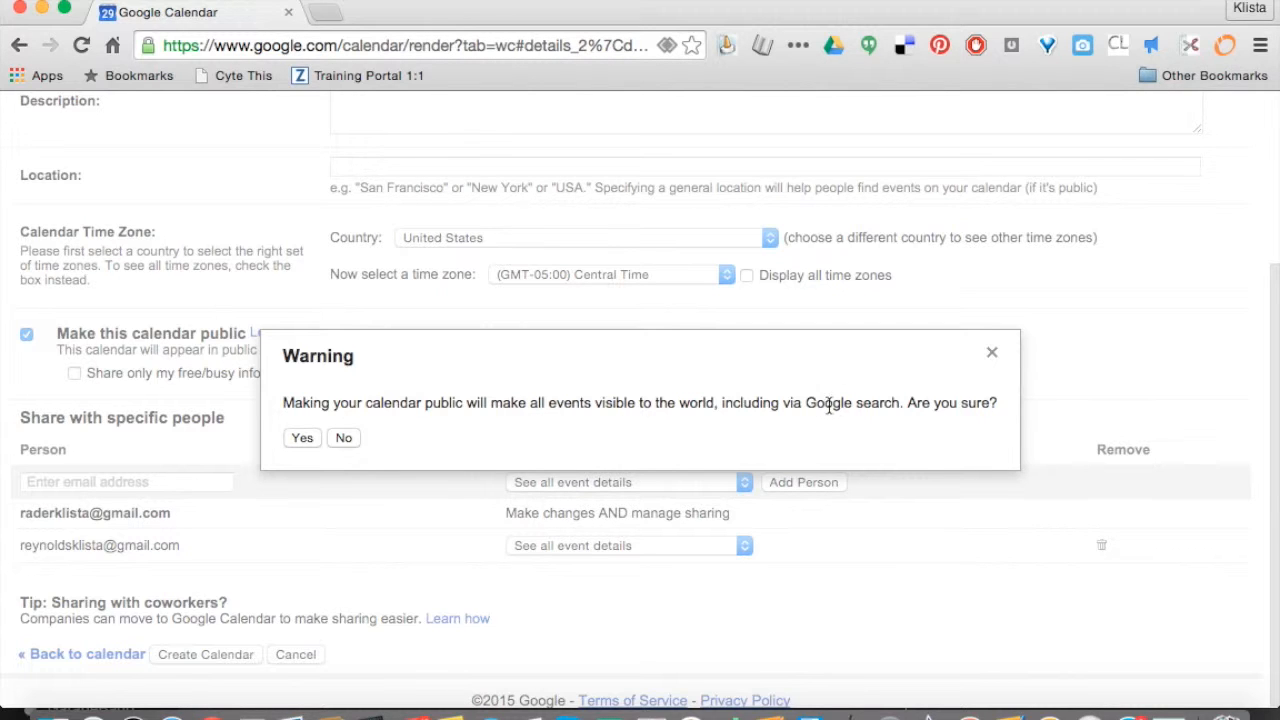
{"action": "left_click", "coordinate": [300, 437]}
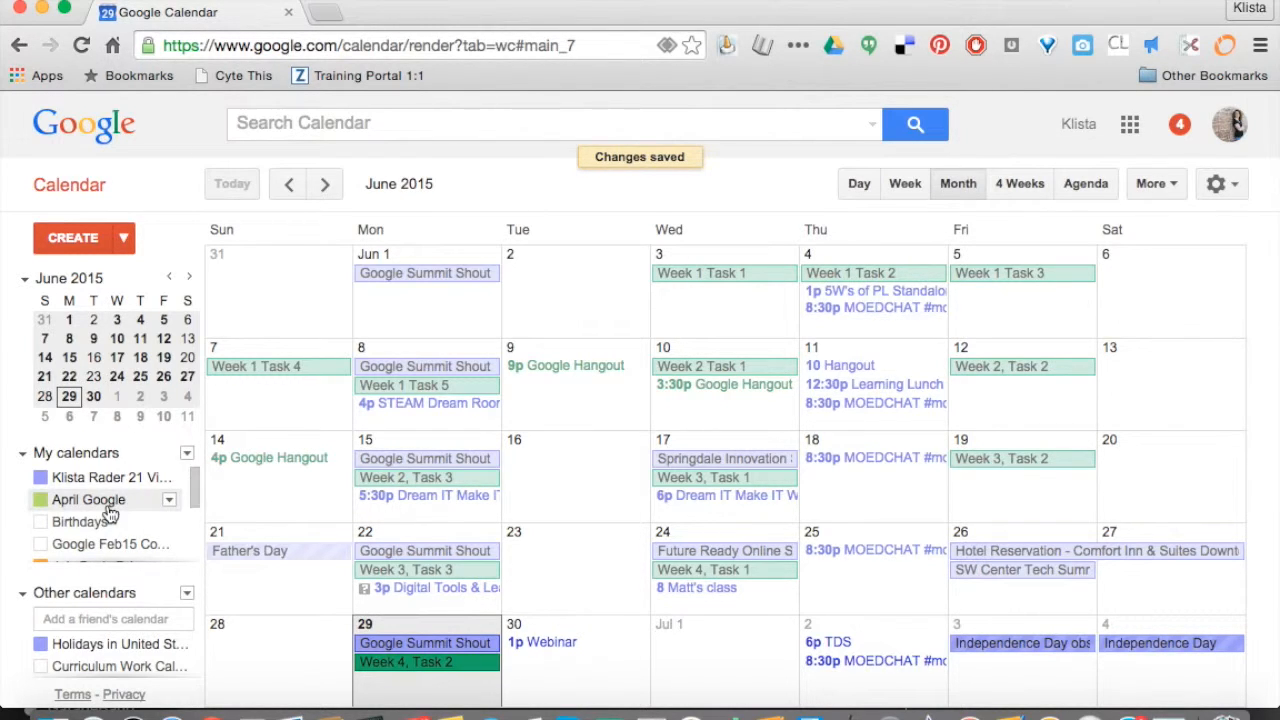
- Change the color of the July Basic Drive calendar to dark green
{"action": "scroll", "coordinate": [110, 538], "scroll_direction": "down", "scroll_amount": 3}
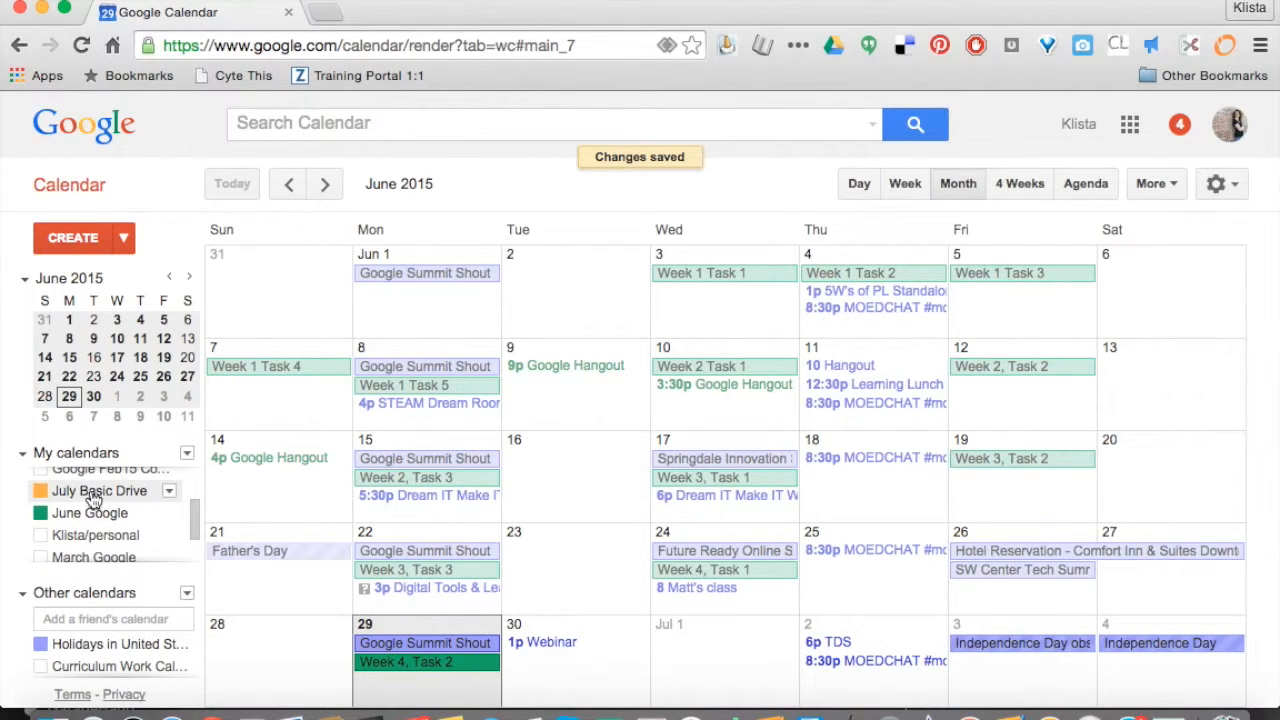
{"action": "left_click", "coordinate": [170, 493]}
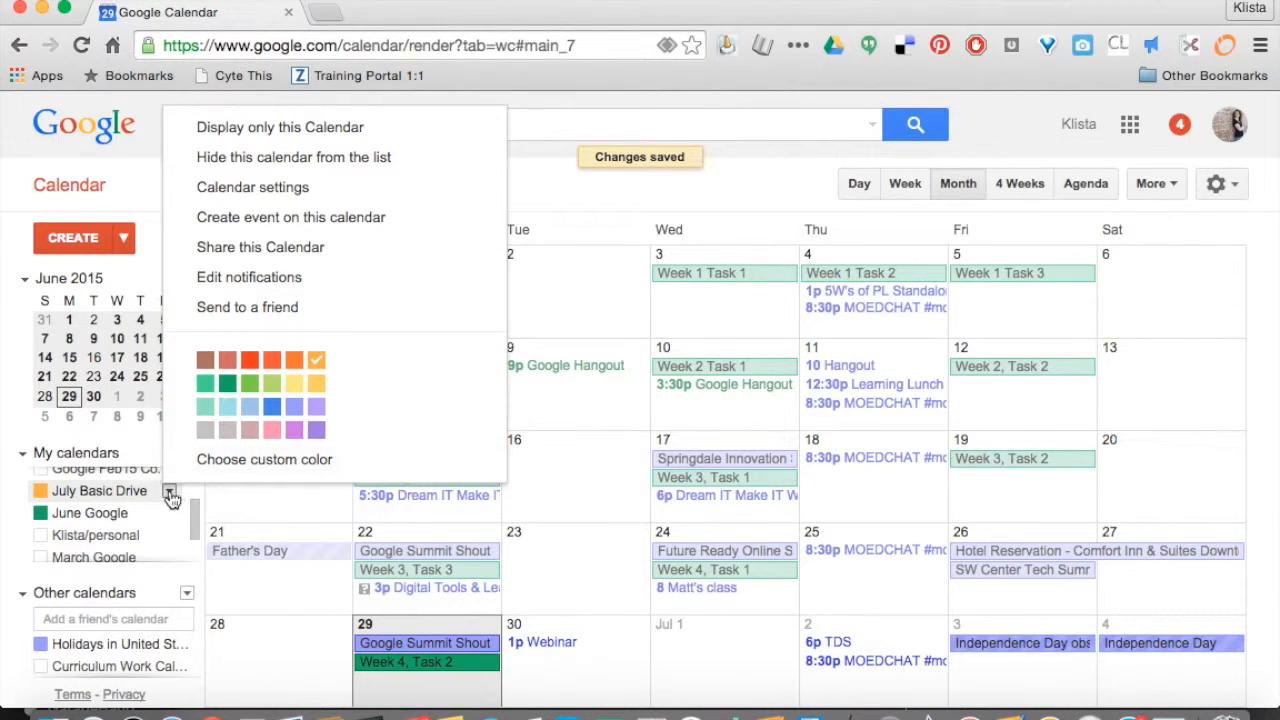
{"action": "left_click", "coordinate": [226, 385]}
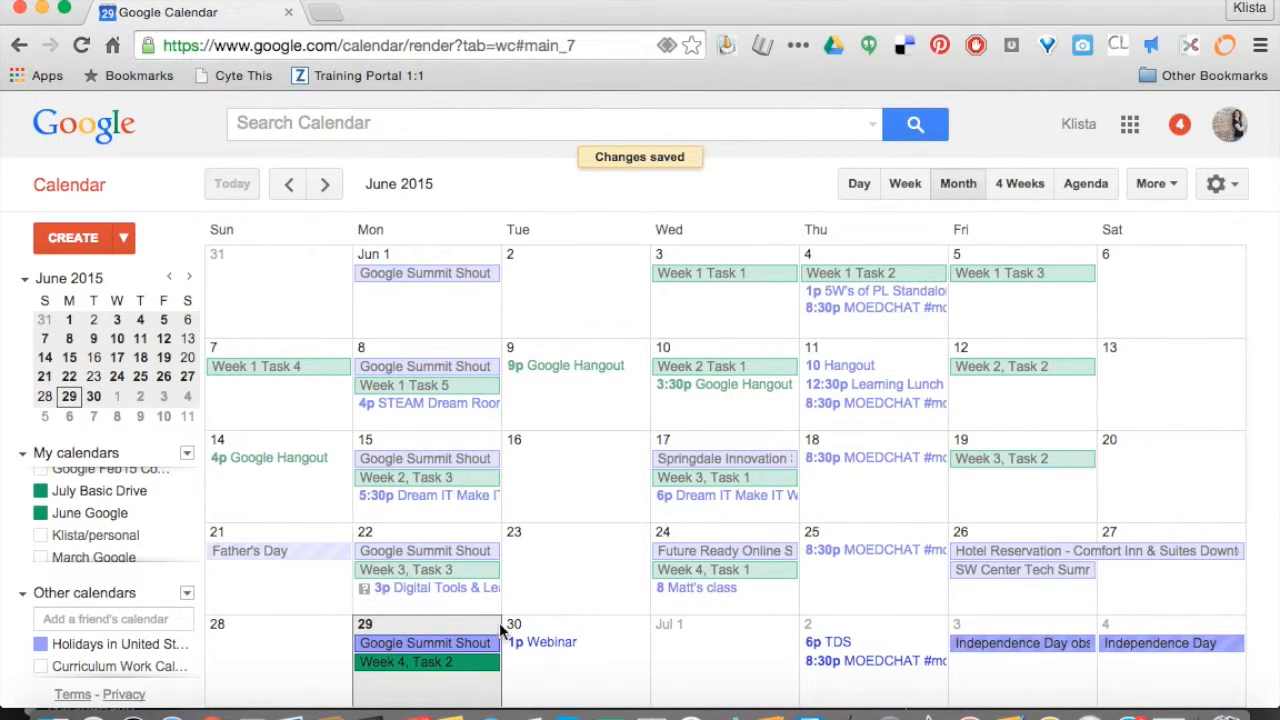
- Hide the June Google calendar's events in the month view and show them again
{"action": "left_click", "coordinate": [103, 518]}
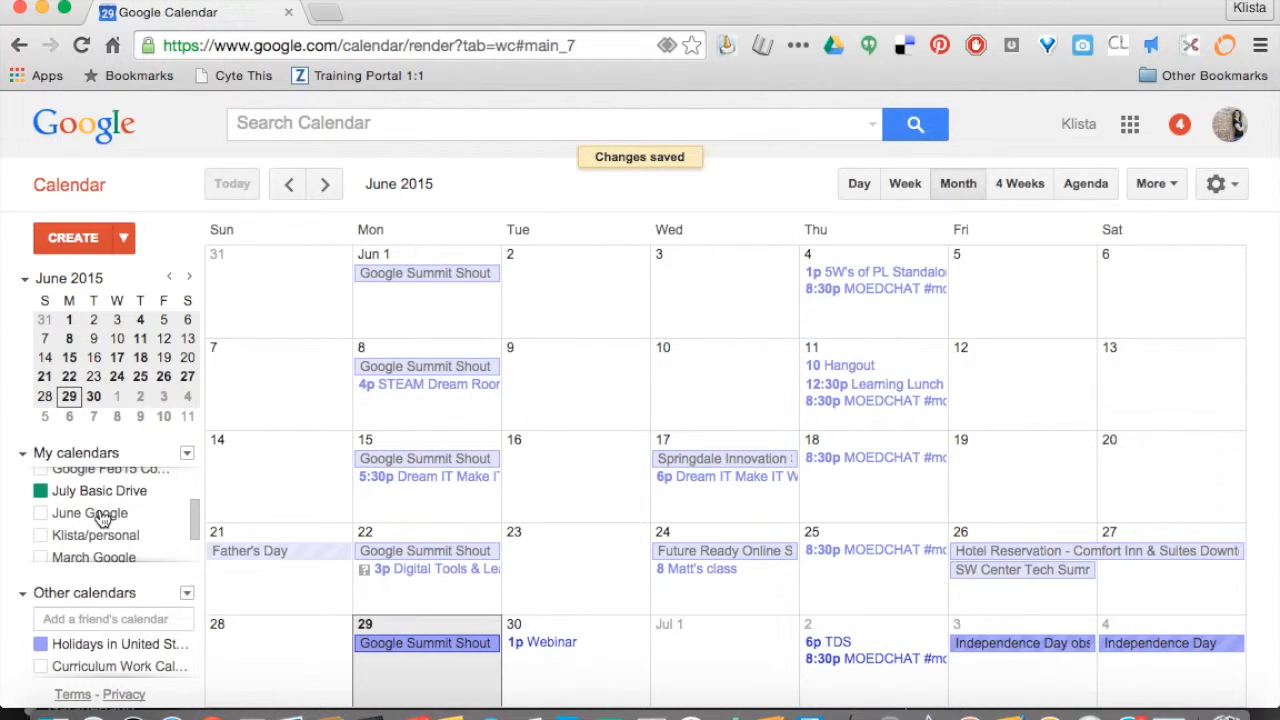
{"action": "left_click", "coordinate": [103, 518]}
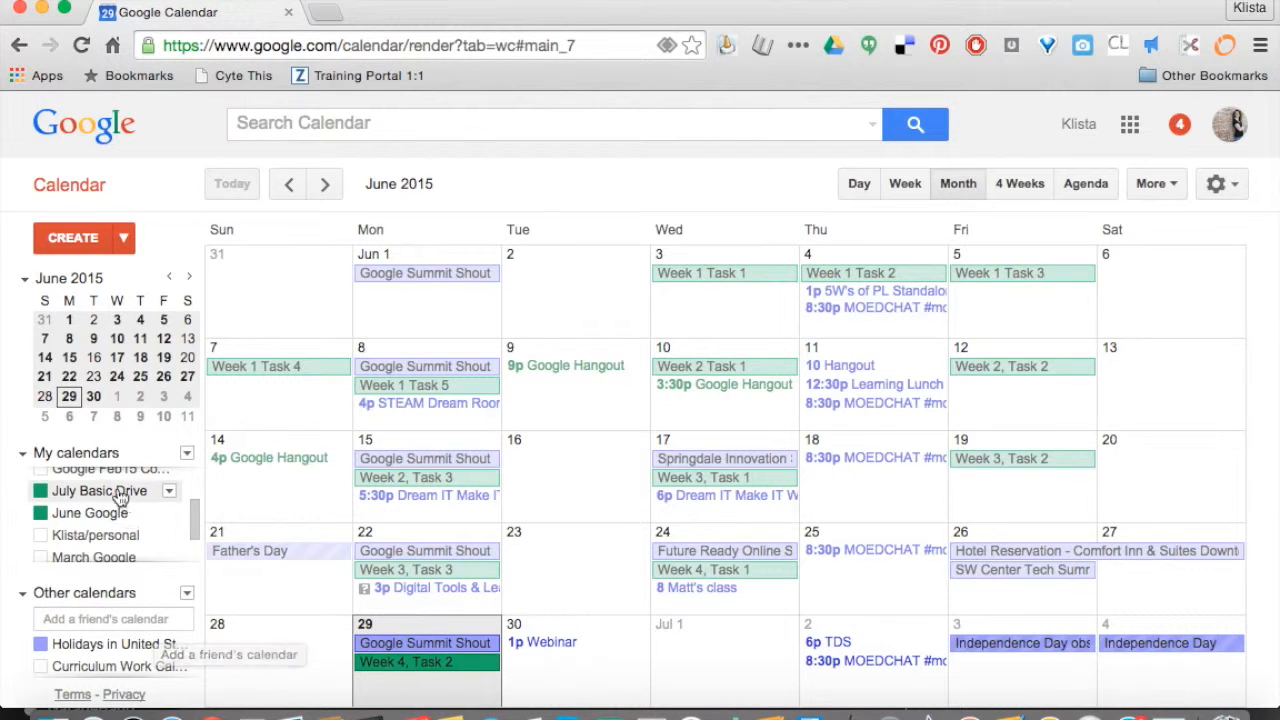
- Go back to March 2015 and display the Curriculum Work Calendar's events, hiding them again after viewing
{"action": "scroll", "coordinate": [141, 492], "scroll_direction": "up", "scroll_amount": 3}
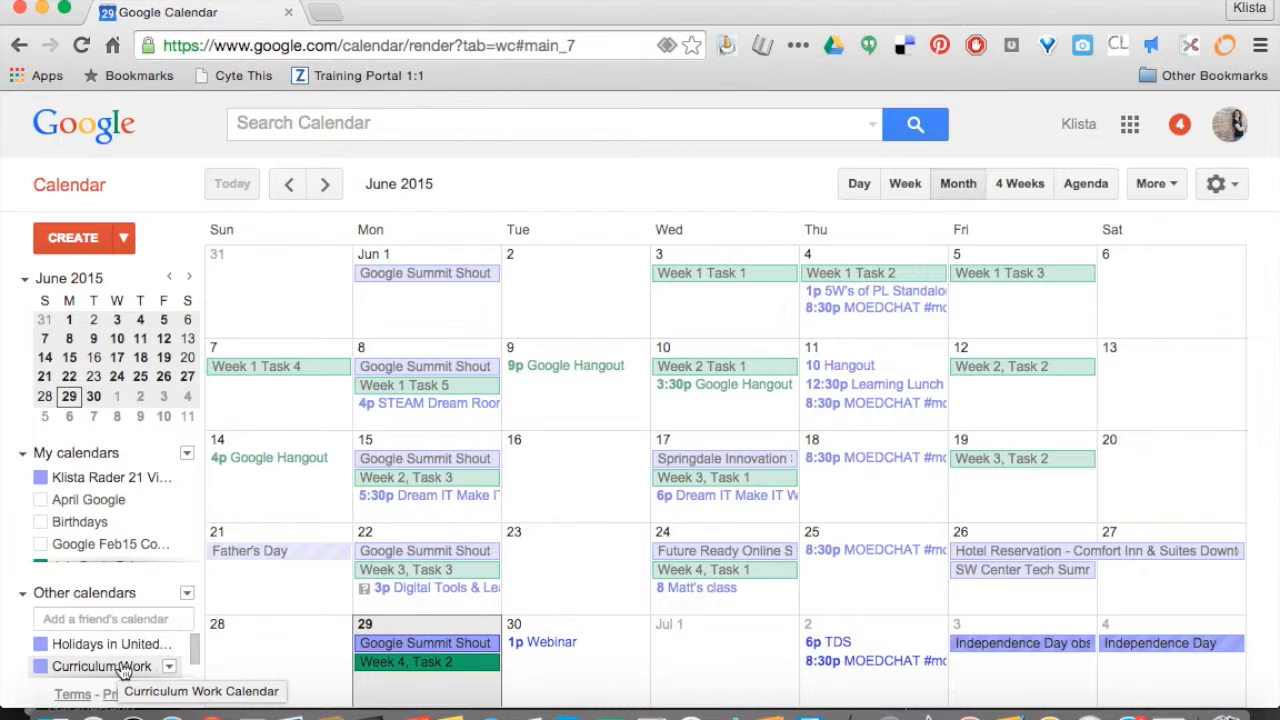
{"action": "scroll", "coordinate": [520, 493], "scroll_direction": "up", "scroll_amount": 3}
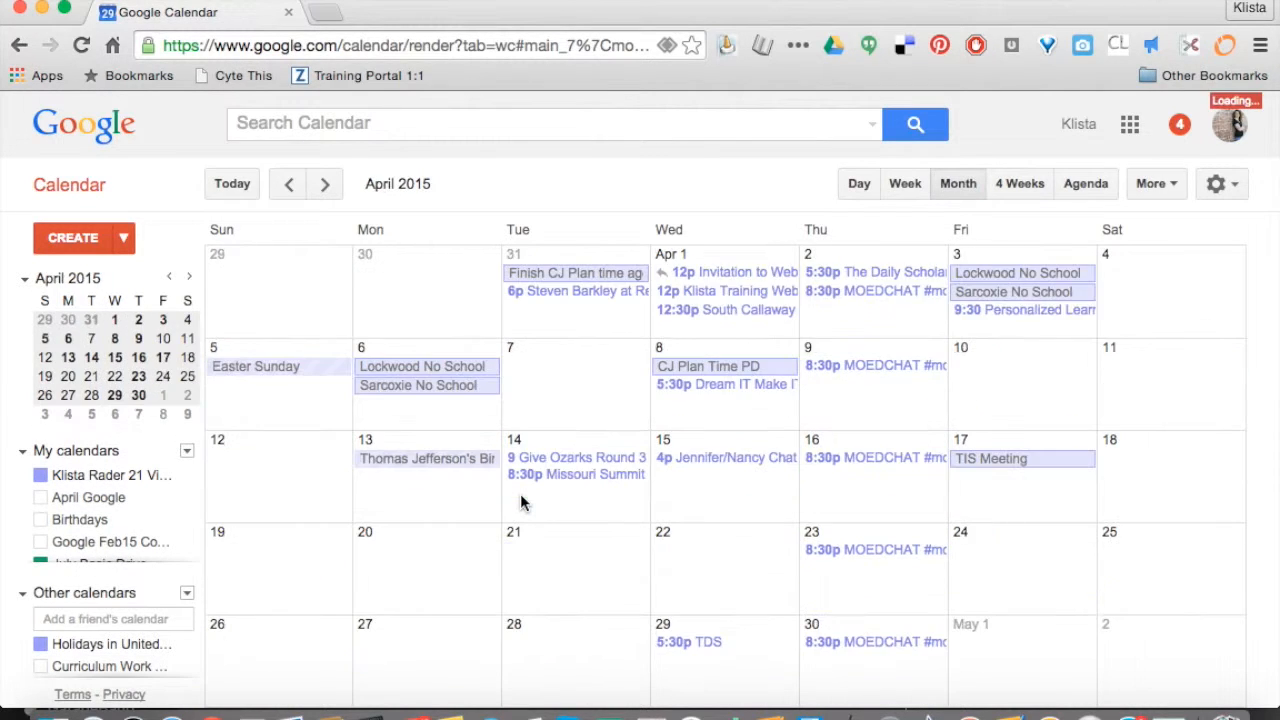
{"action": "scroll", "coordinate": [521, 502], "scroll_direction": "down", "scroll_amount": 1}
{"action": "scroll", "coordinate": [521, 502], "scroll_direction": "up", "scroll_amount": 1}
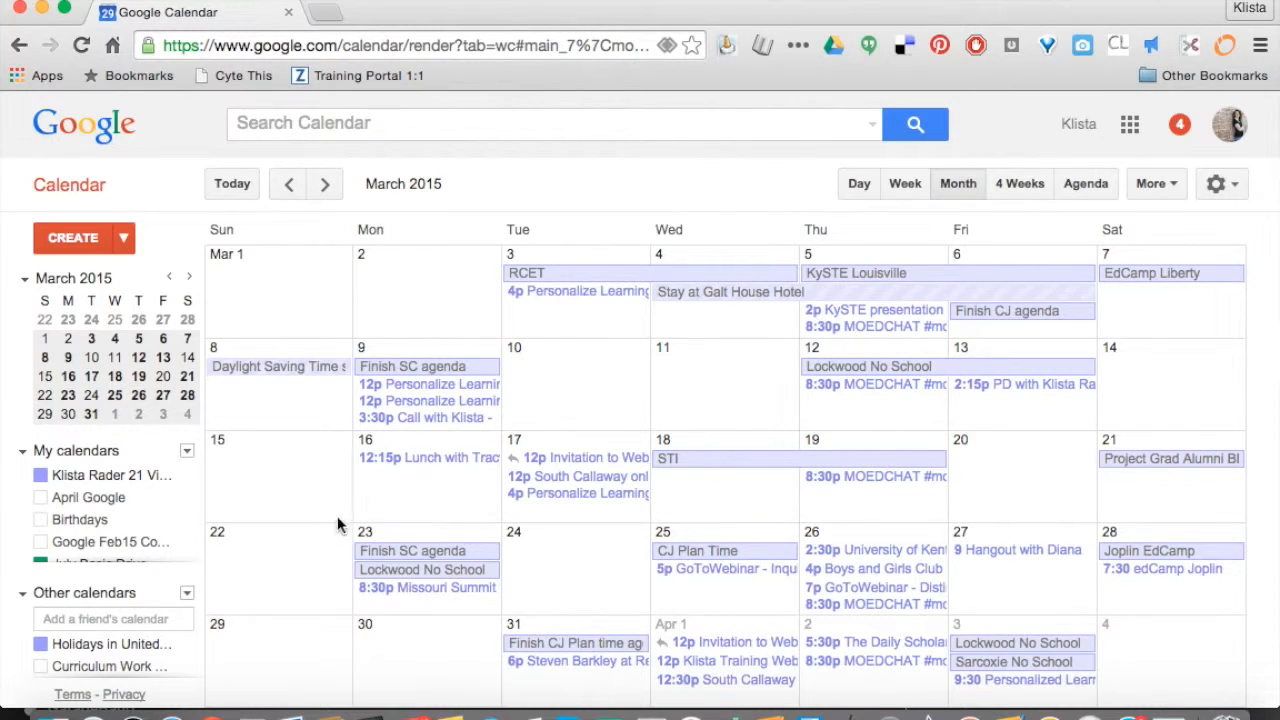
{"action": "left_click", "coordinate": [130, 668]}
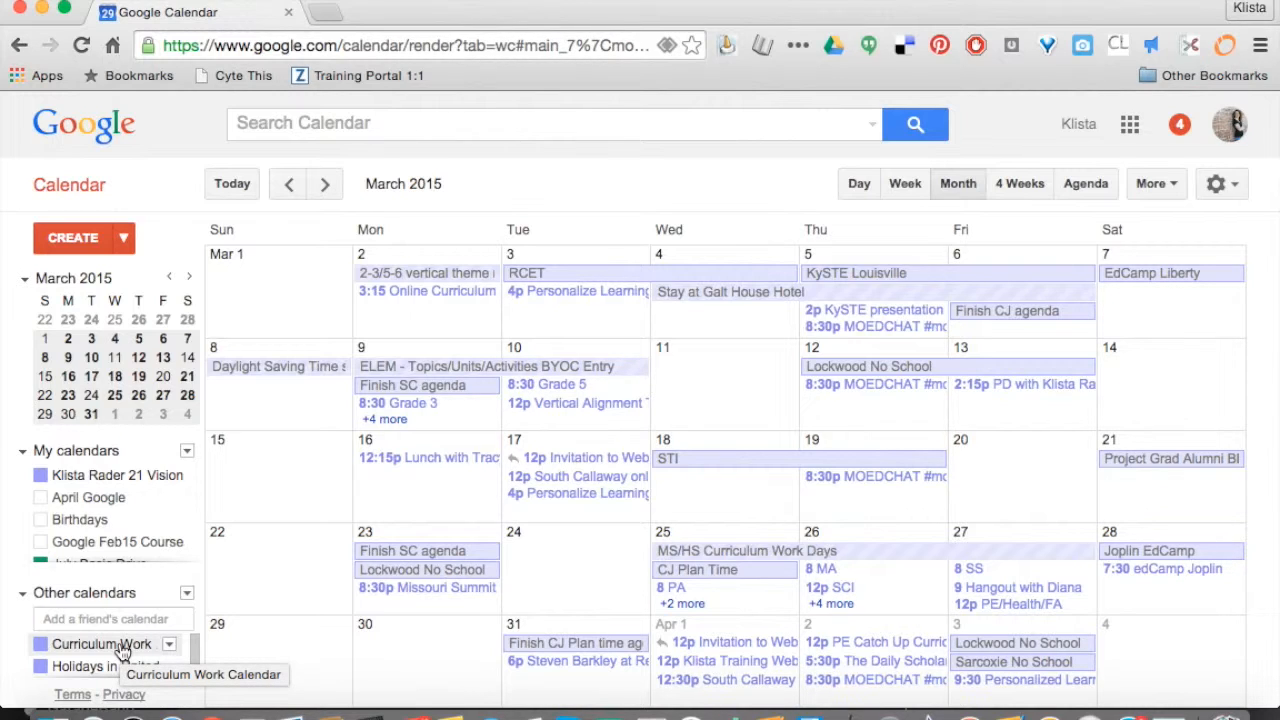
{"action": "left_click", "coordinate": [122, 650]}
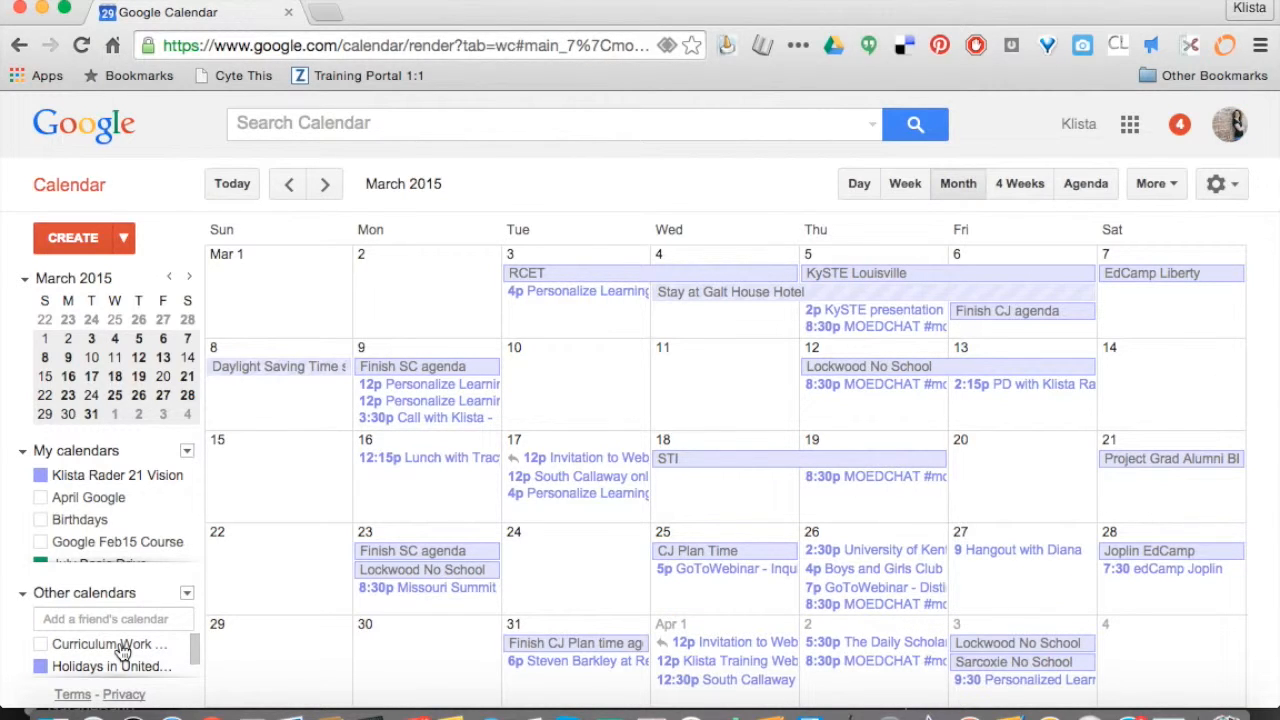
- Open the details page of the owner's main calendar from the calendar settings
{"action": "mouse_move", "coordinate": [172, 480]}
{"action": "left_click", "coordinate": [1238, 188]}
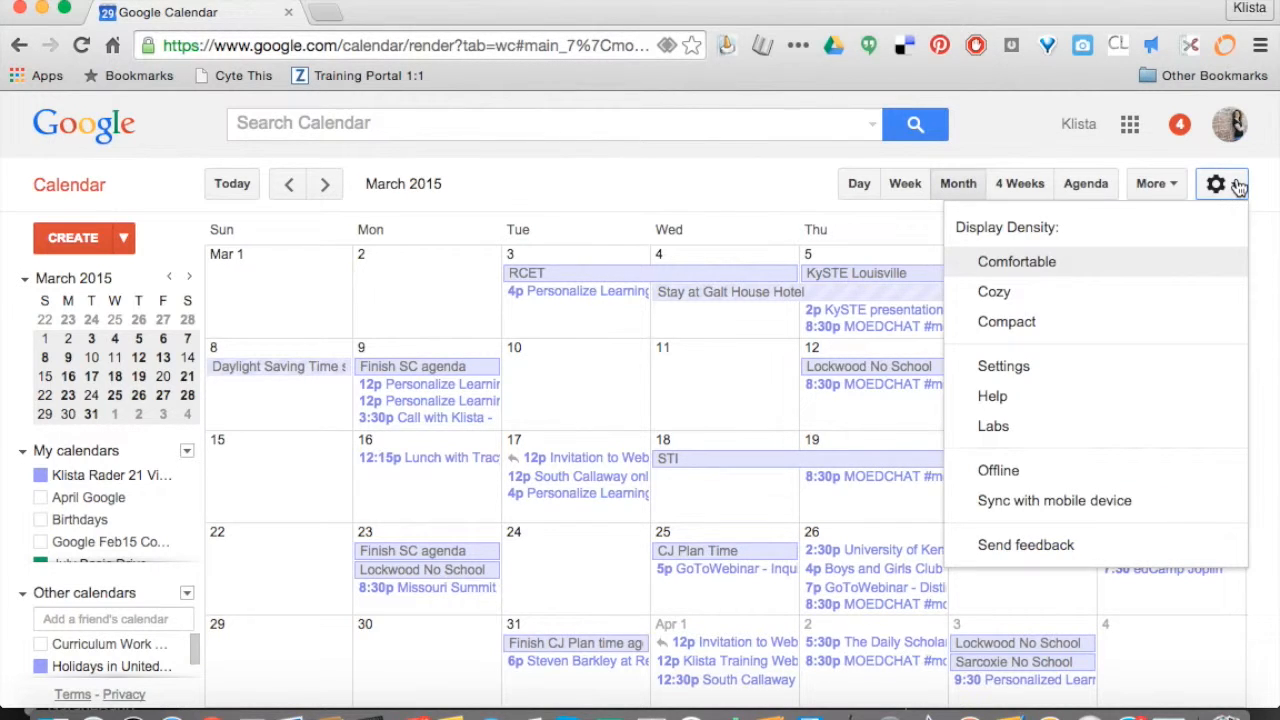
{"action": "left_click", "coordinate": [1034, 367]}
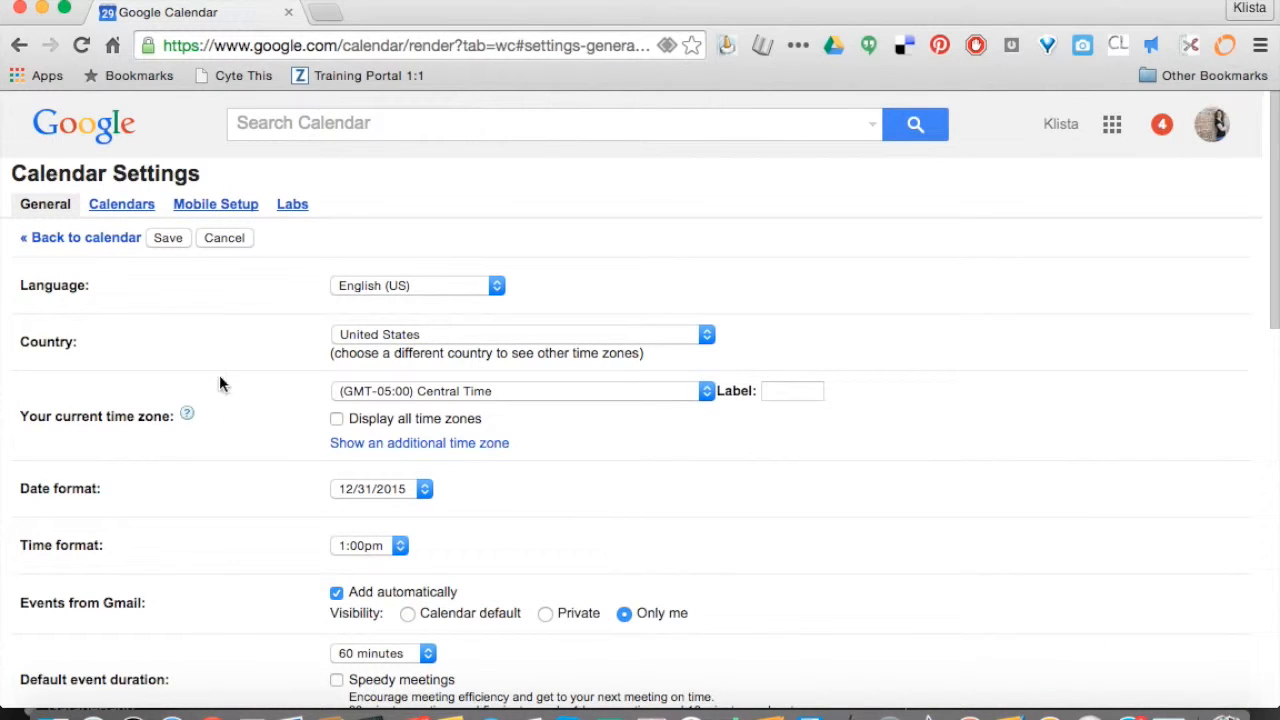
{"action": "left_click", "coordinate": [132, 214]}
{"action": "scroll", "coordinate": [298, 380], "scroll_direction": "down", "scroll_amount": 1}
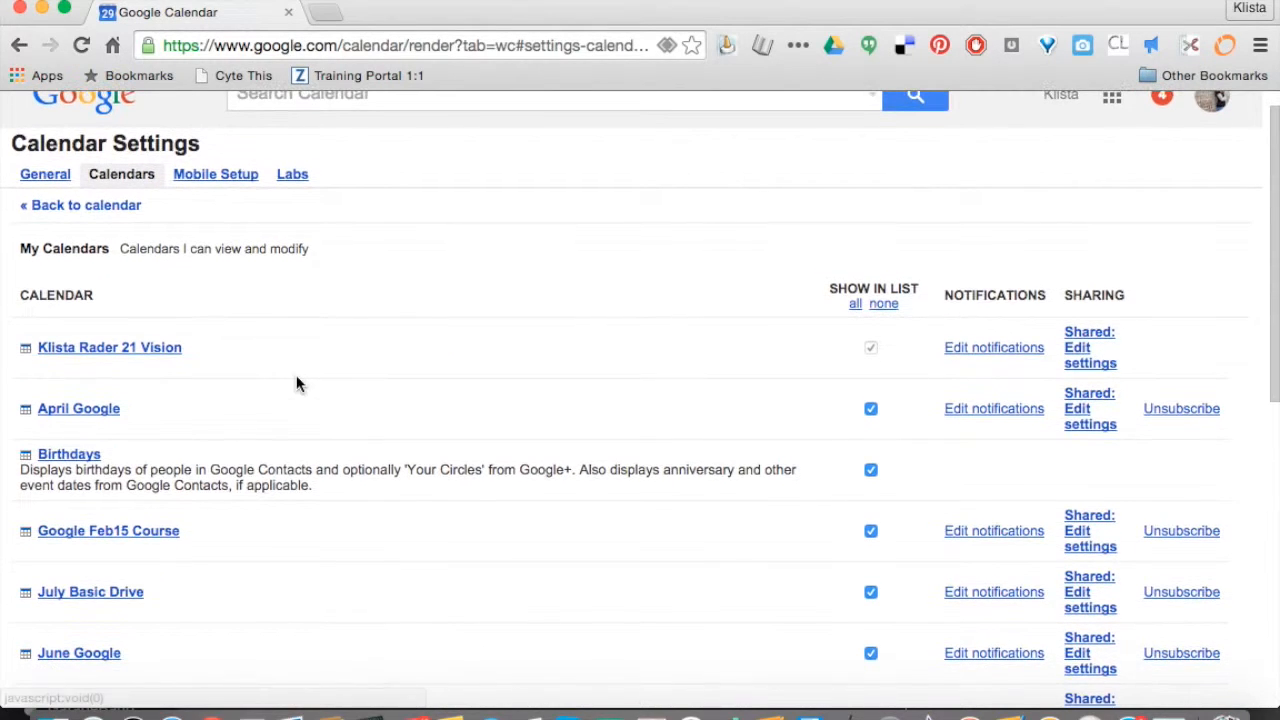
{"action": "left_click", "coordinate": [153, 350]}
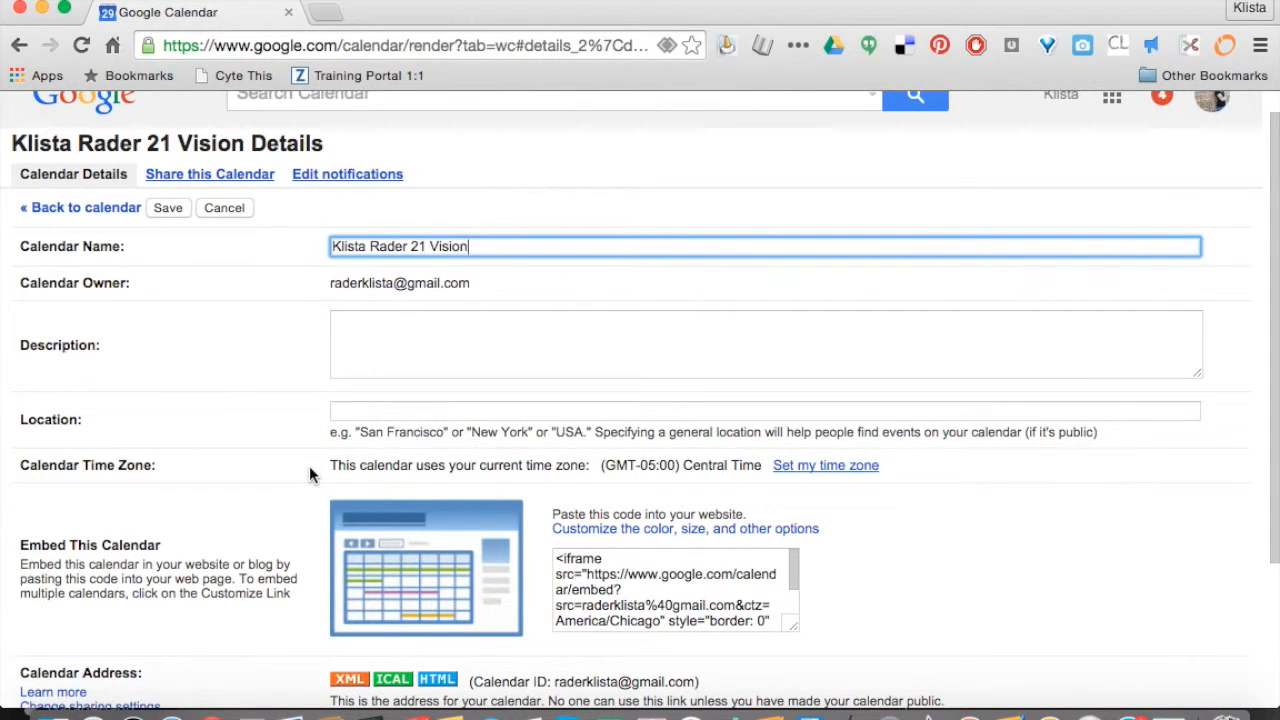
- Select the whole iframe embed code in the main calendar's details
{"action": "scroll", "coordinate": [309, 466], "scroll_direction": "down", "scroll_amount": 3}
{"action": "left_click", "coordinate": [606, 453]}
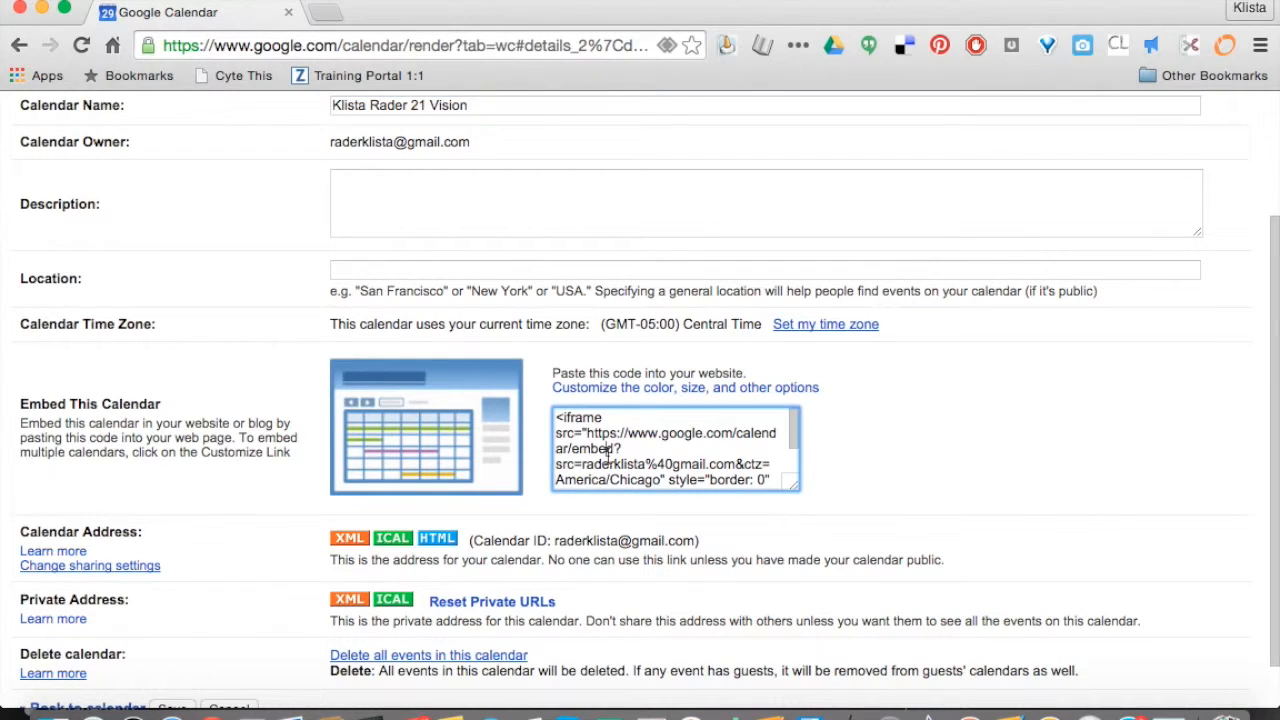
{"action": "left_click_drag", "start_coordinate": [560, 420], "coordinate": [787, 496]}
{"action": "scroll", "coordinate": [706, 447], "scroll_direction": "up", "scroll_amount": 1}
{"action": "scroll", "coordinate": [706, 448], "scroll_direction": "up", "scroll_amount": 3}
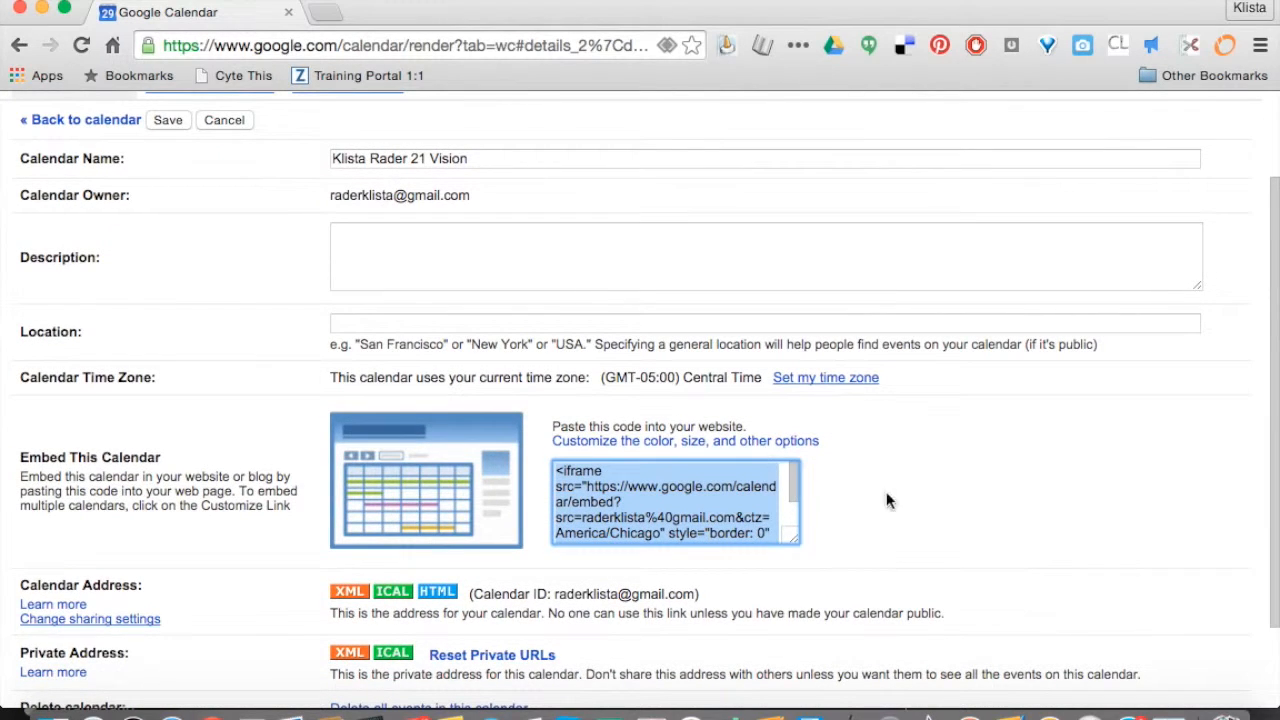
{"action": "scroll", "coordinate": [904, 514], "scroll_direction": "down", "scroll_amount": 3}
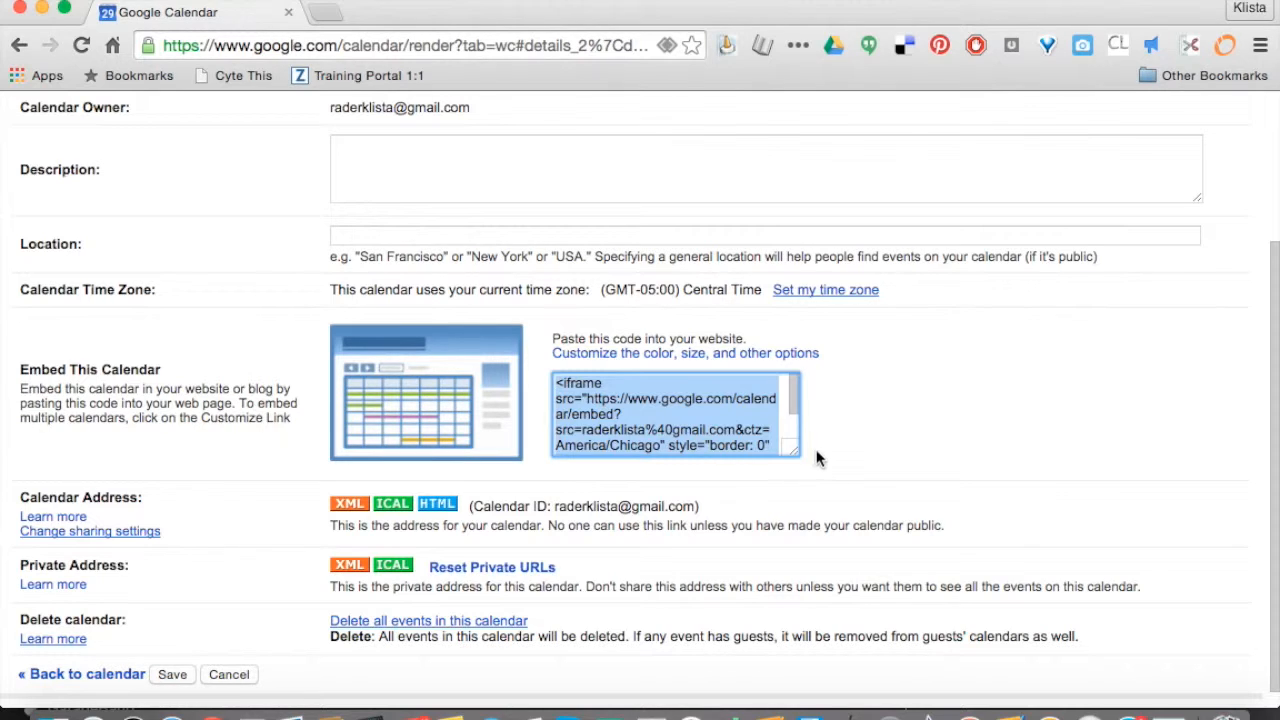
- View the main calendar's web page through its HTML address, select the page's URL, and close the page and the address dialog
{"action": "left_click", "coordinate": [457, 483]}
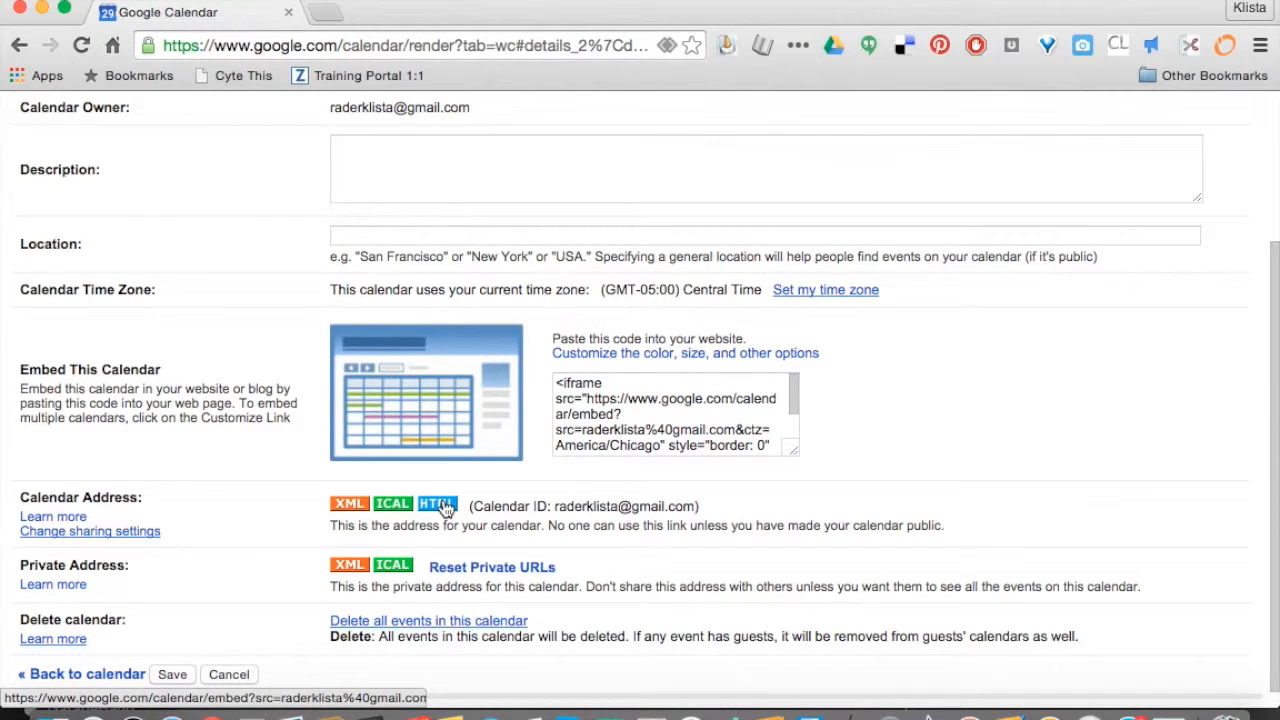
{"action": "left_click", "coordinate": [445, 508]}
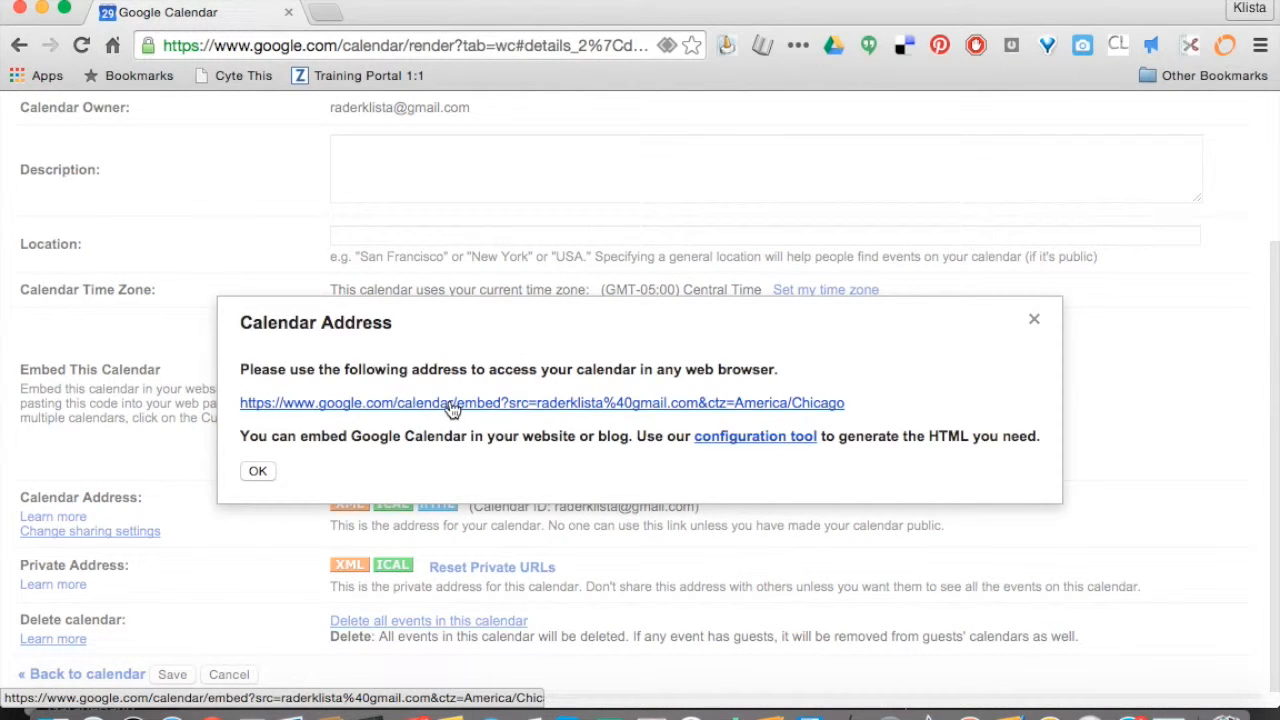
{"action": "left_click", "coordinate": [451, 406]}
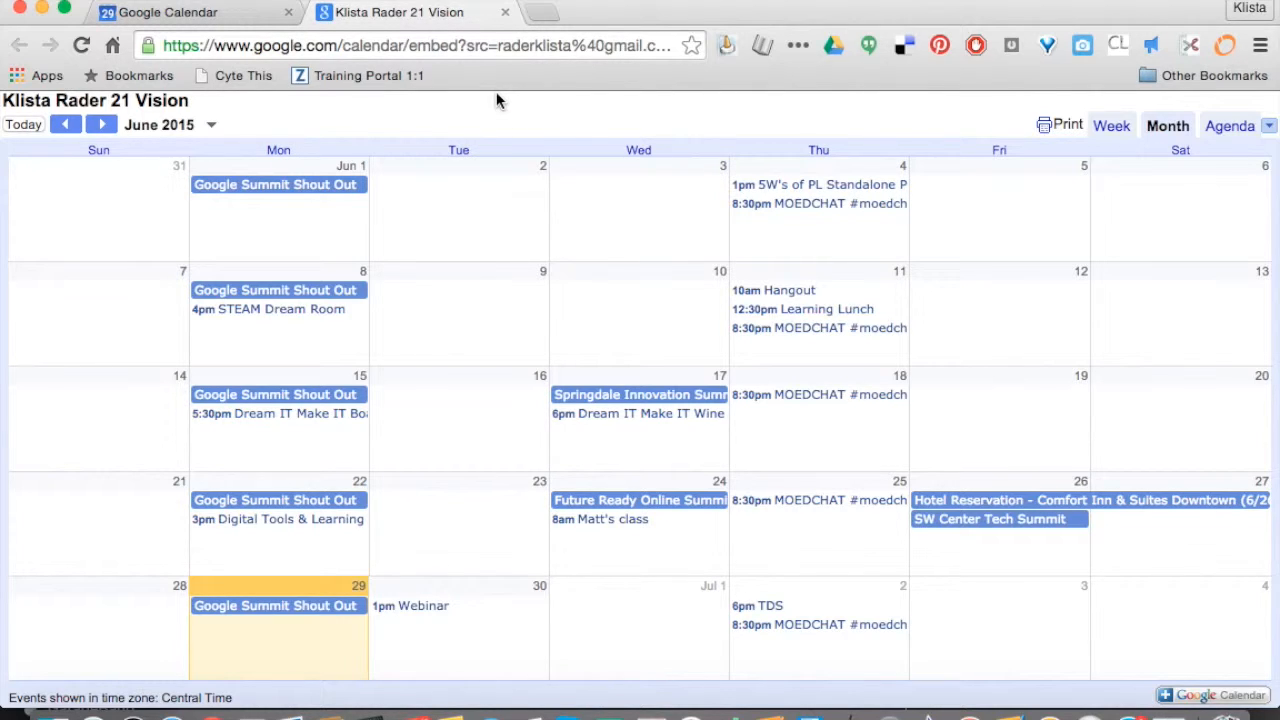
{"action": "left_click", "coordinate": [342, 48]}
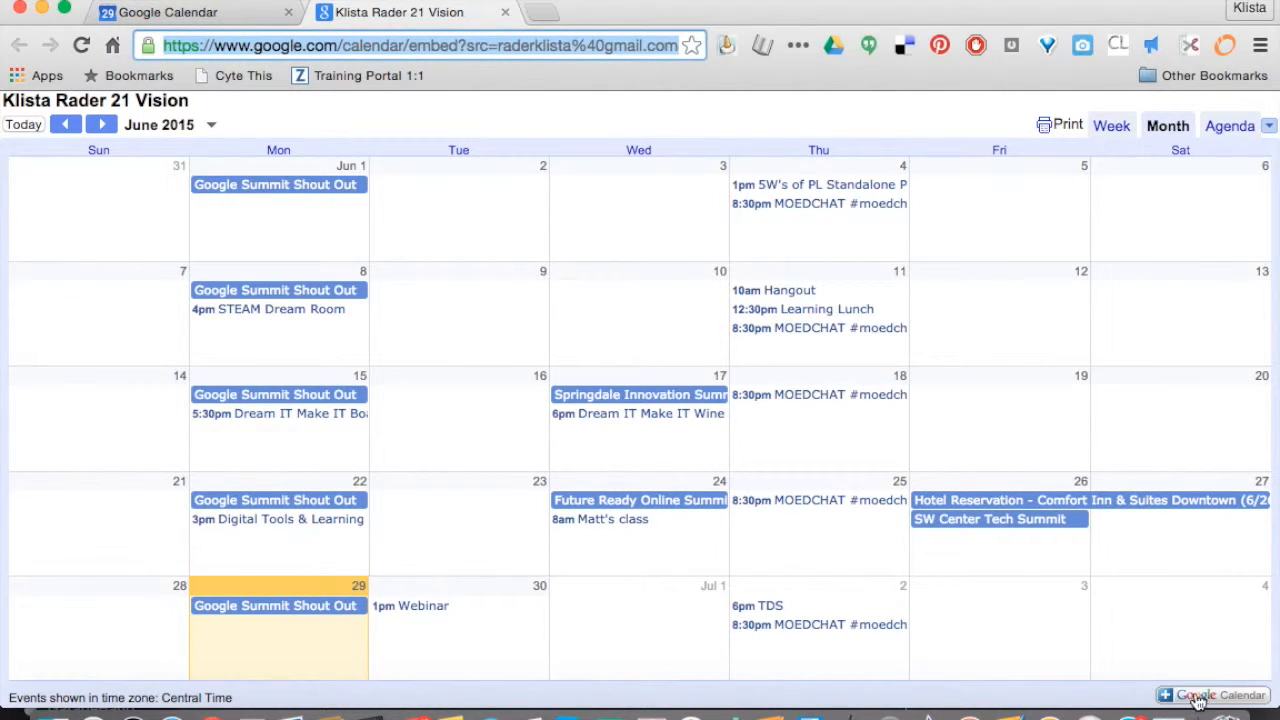
{"action": "left_click", "coordinate": [501, 12]}
{"action": "left_click", "coordinate": [258, 470]}
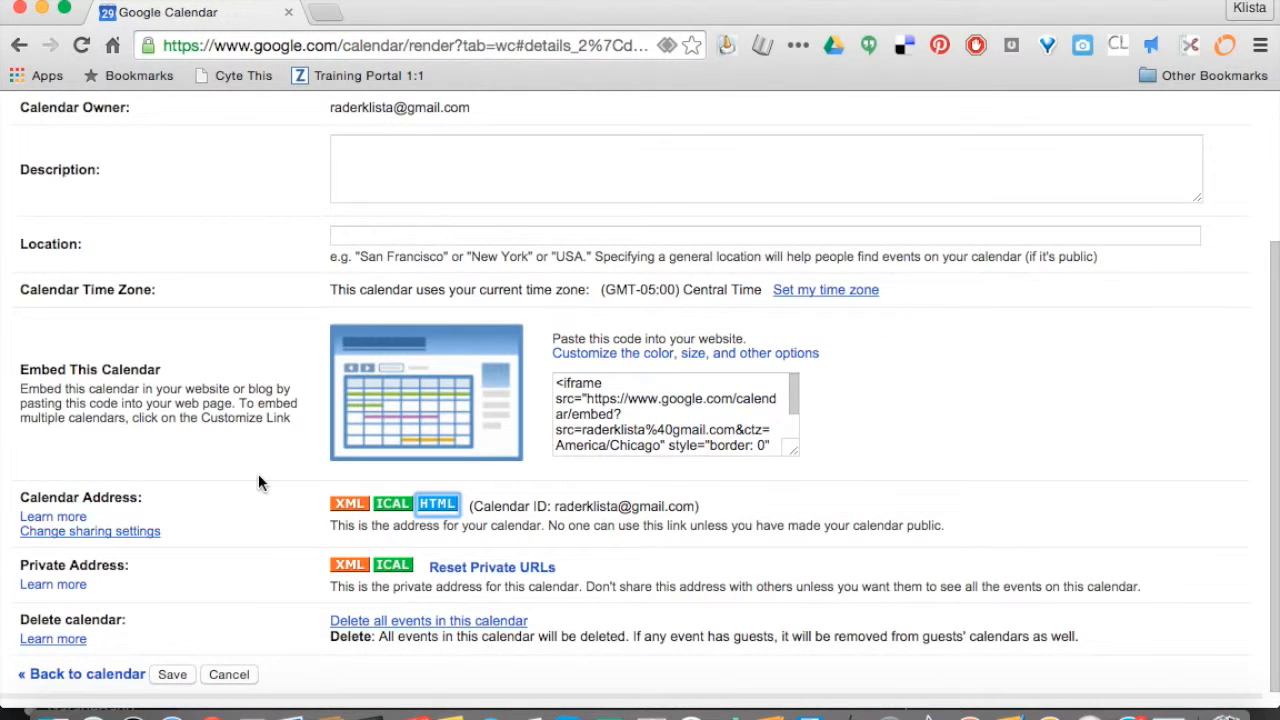
- Leave the calendar details without changes and return the month view to today's date
{"action": "scroll", "coordinate": [276, 588], "scroll_direction": "down", "scroll_amount": 1}
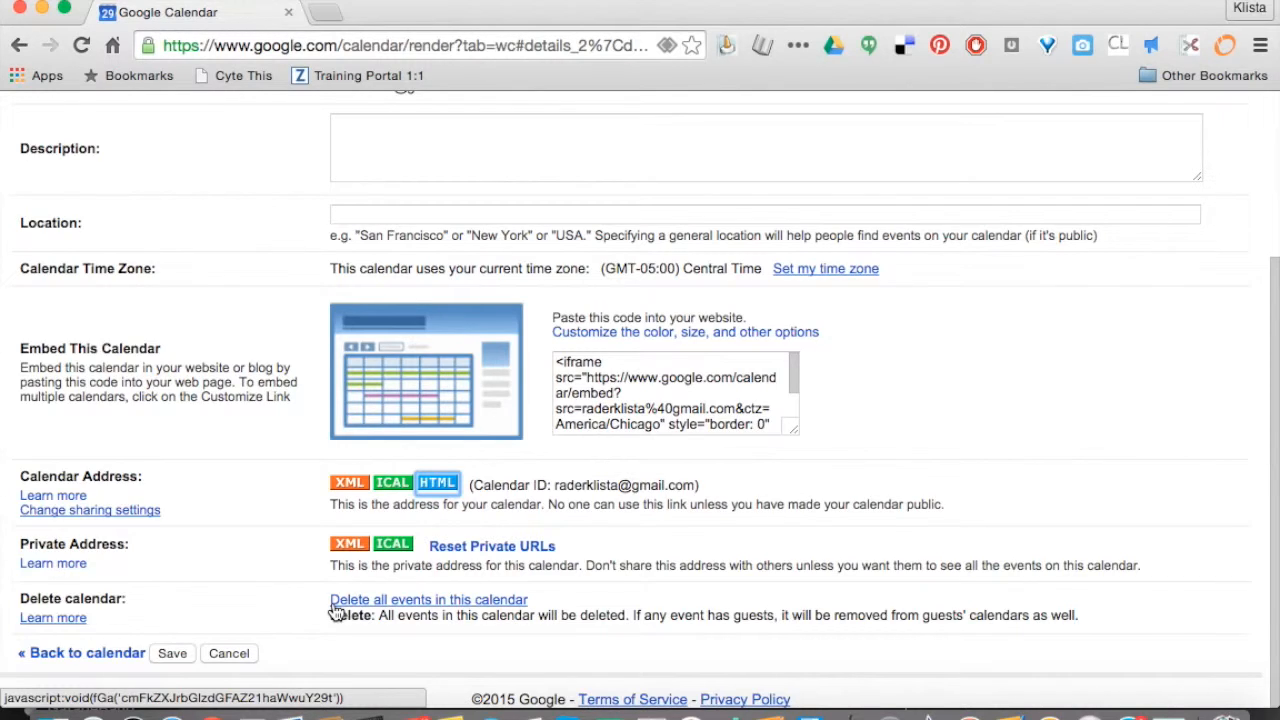
{"action": "scroll", "coordinate": [335, 608], "scroll_direction": "up", "scroll_amount": 5}
{"action": "left_click", "coordinate": [84, 238]}
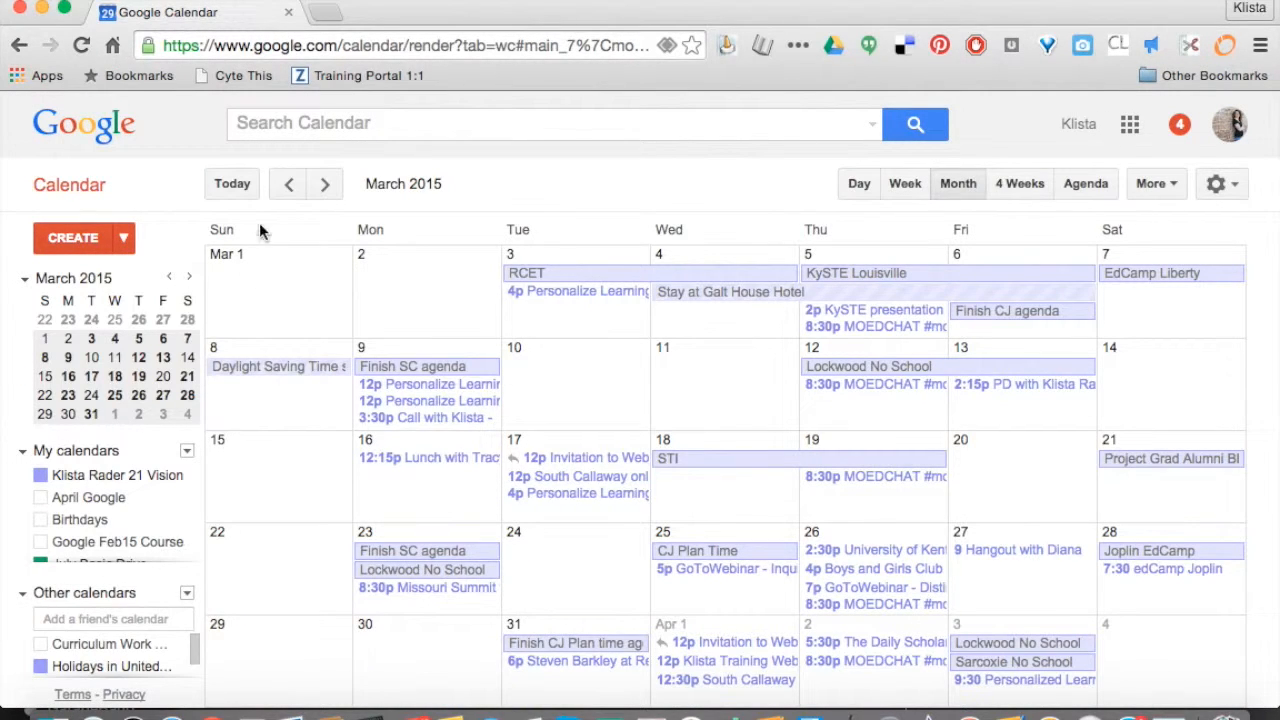
{"action": "left_click", "coordinate": [235, 184]}
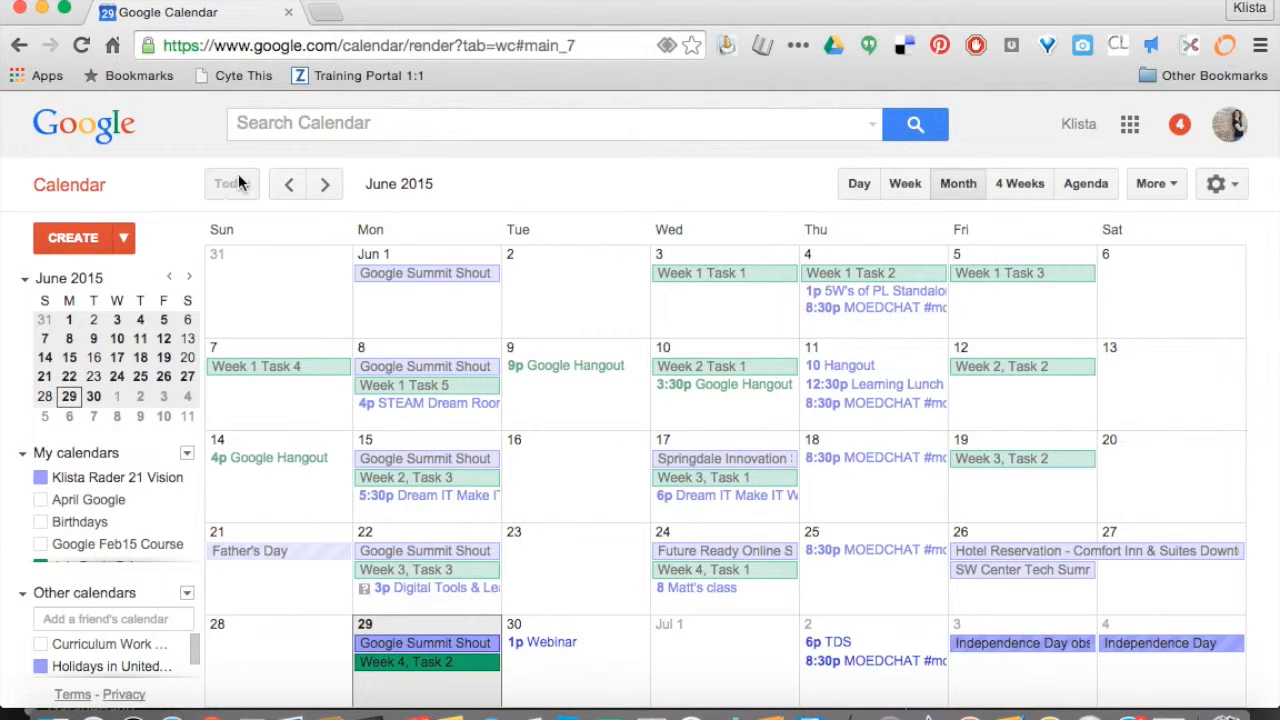